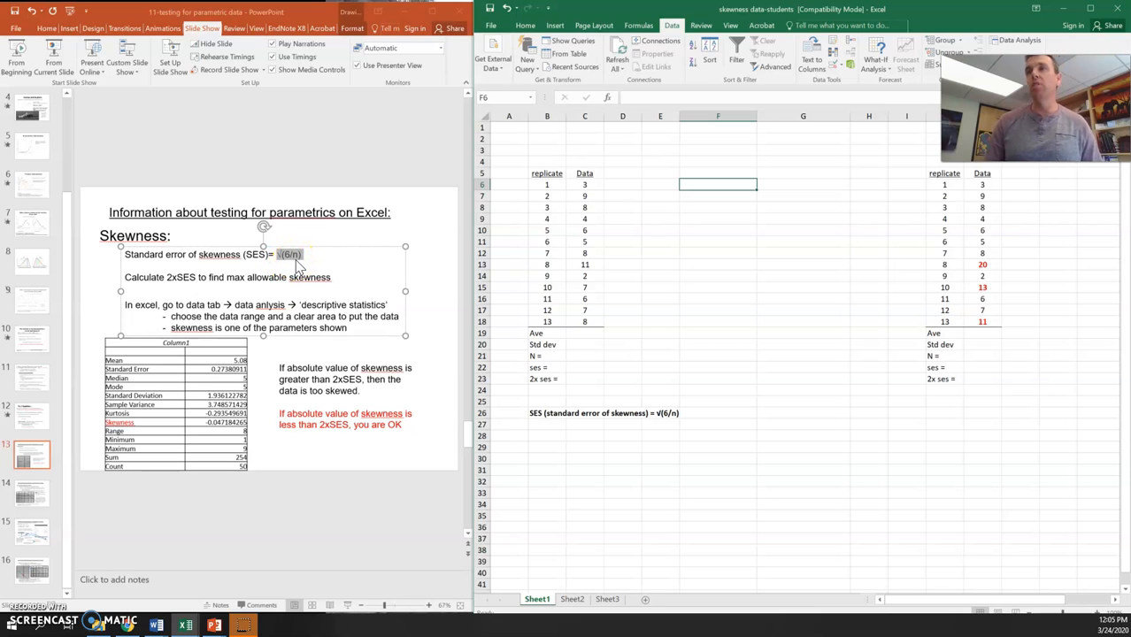
Calculate N for the first data set in C21 by counting the values in C6:C18.
left_click(567, 357)
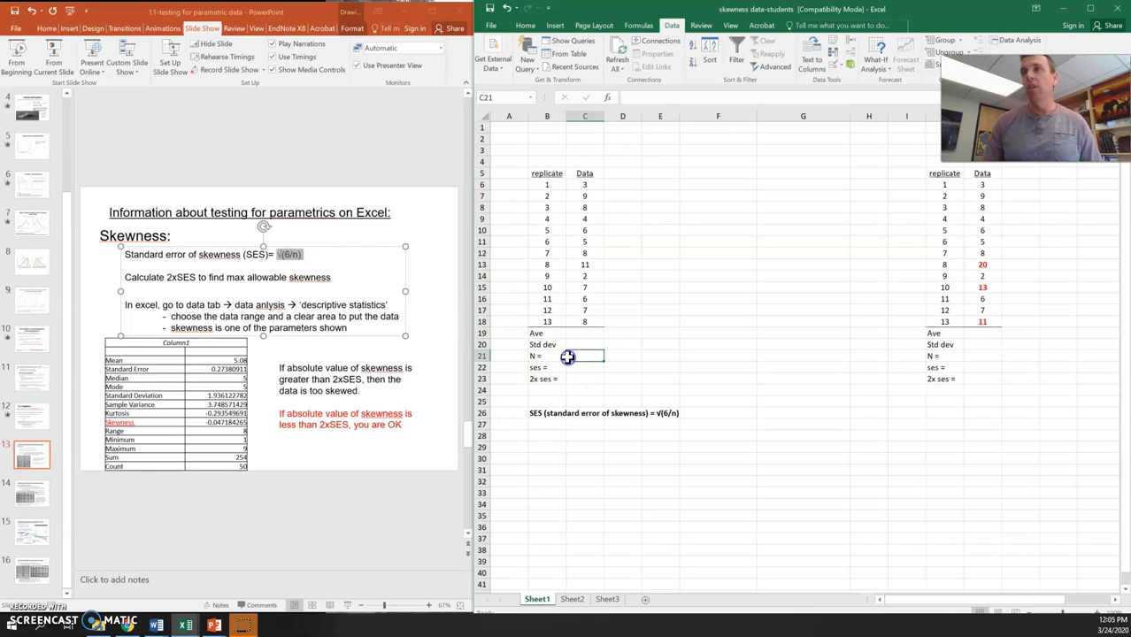
left_click(560, 358)
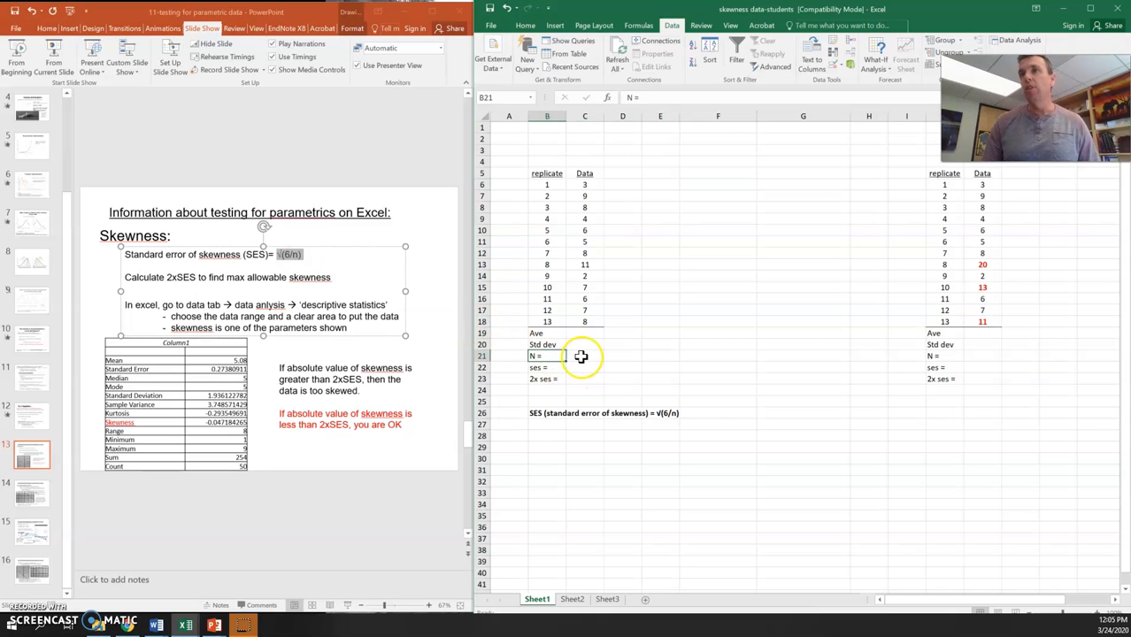
left_click(580, 356)
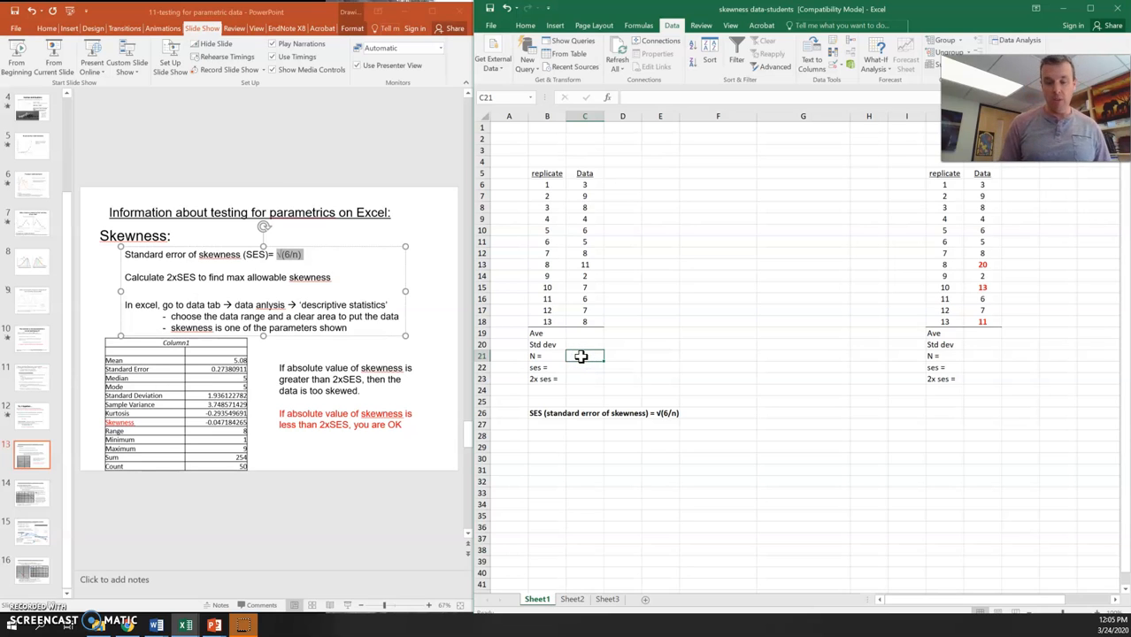
type("=cou")
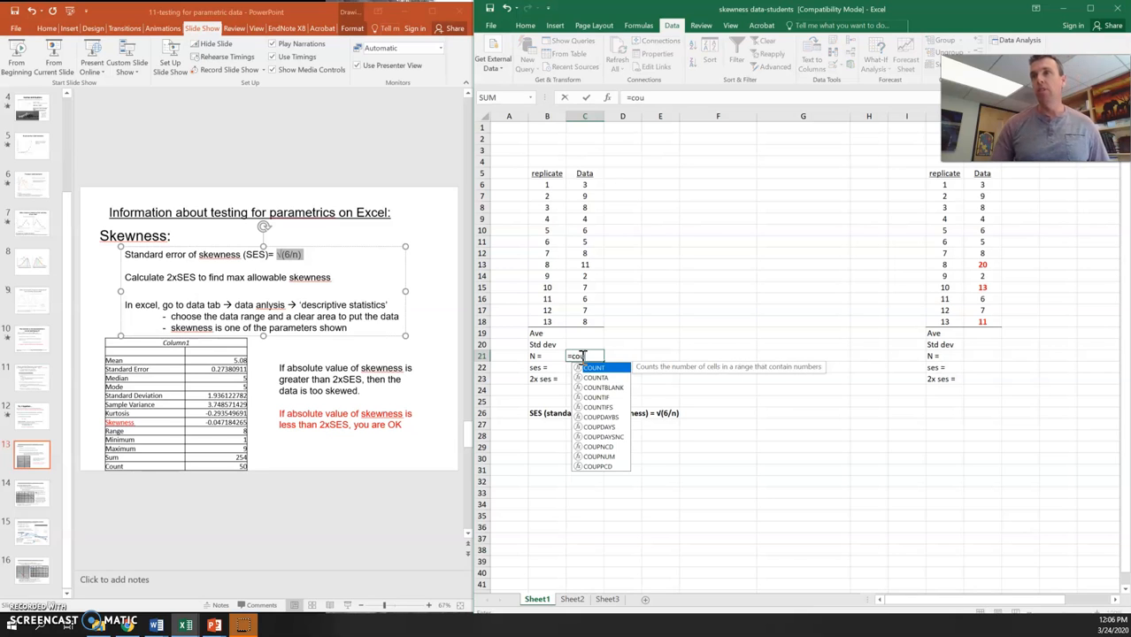
double_click(593, 367)
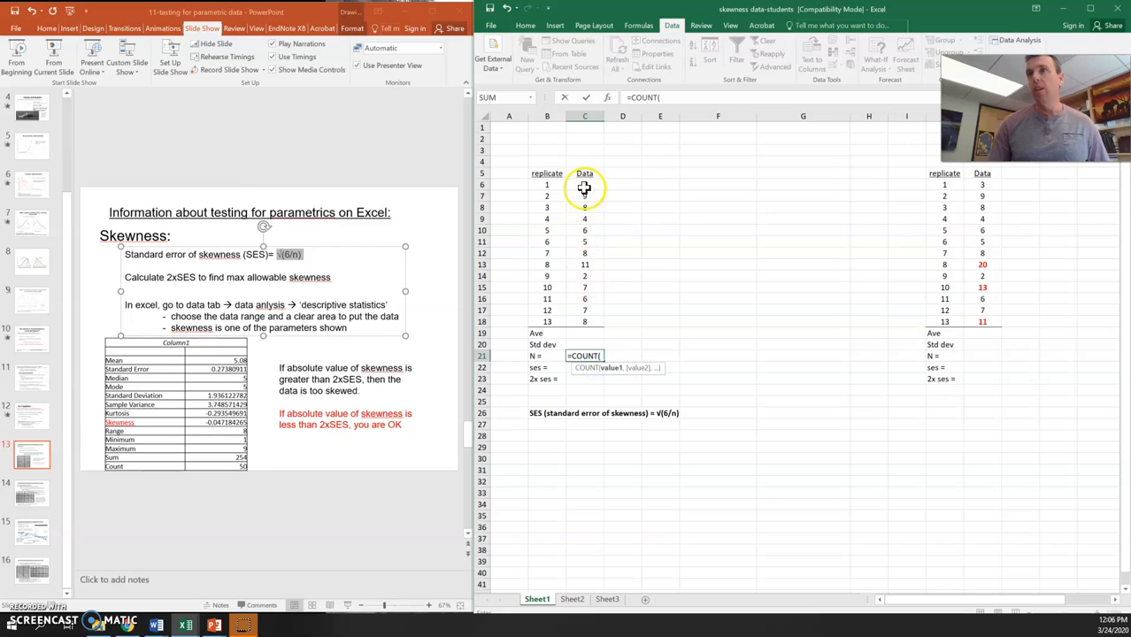
left_click_drag(584, 189, 578, 321)
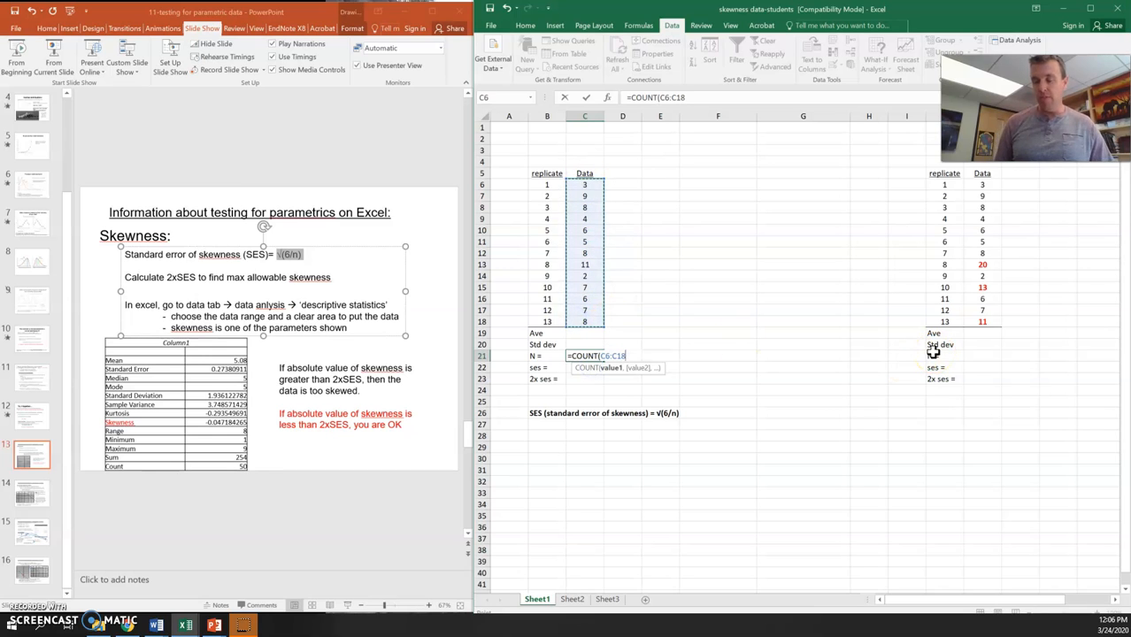
key("Return")
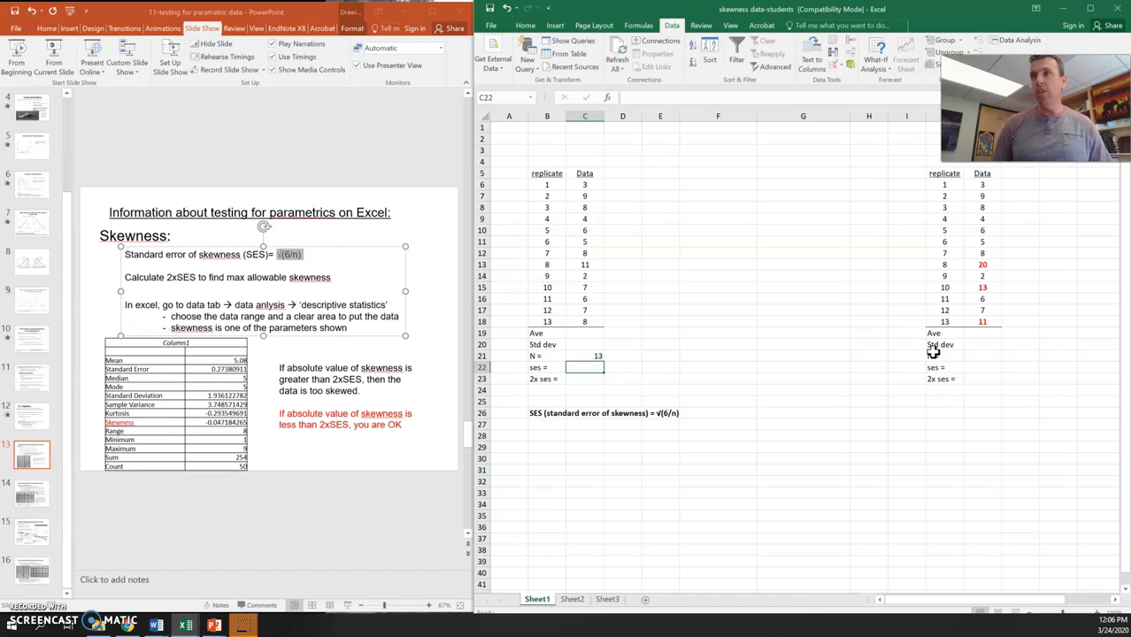
left_click(591, 357)
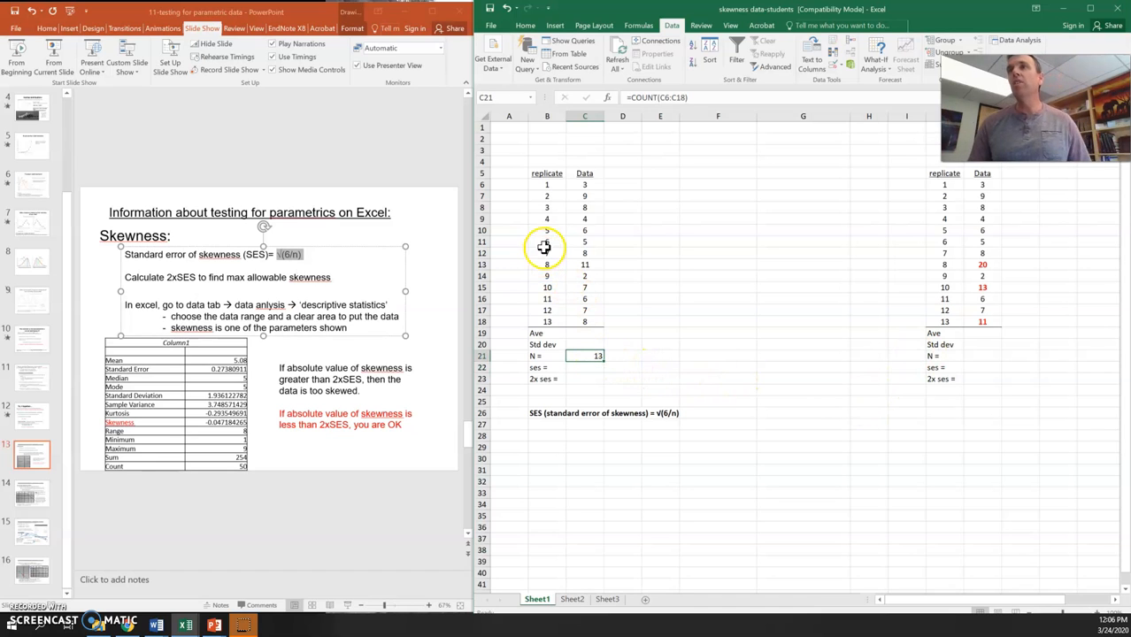
Insert a blank row above replicate 5 and enter 14 in its first Data column, cell C10.
left_click(483, 230)
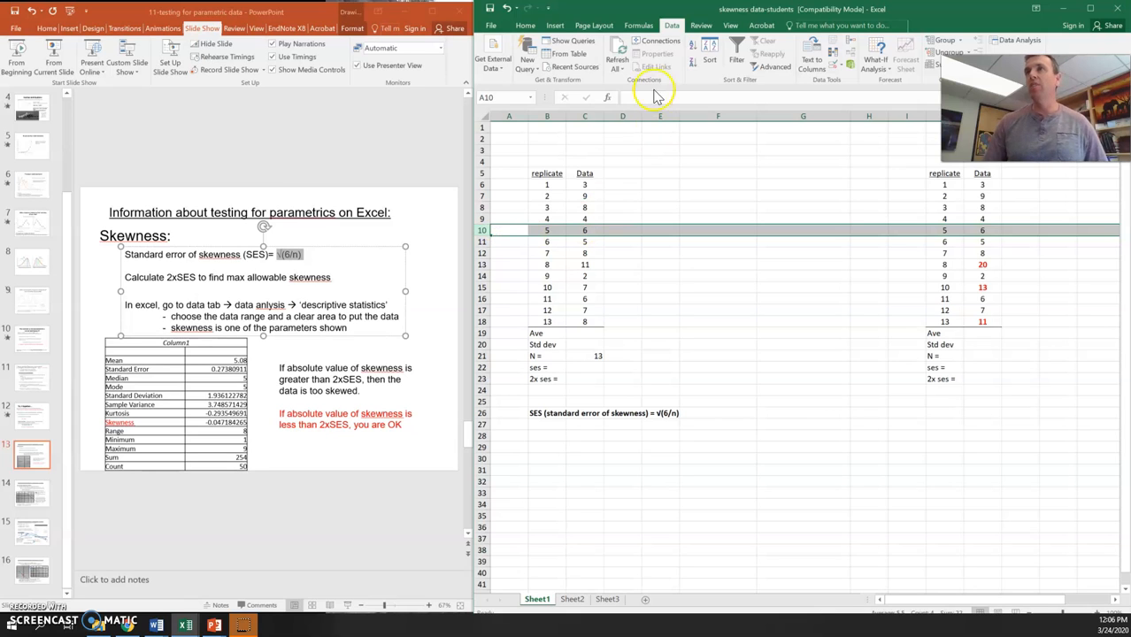
left_click(556, 26)
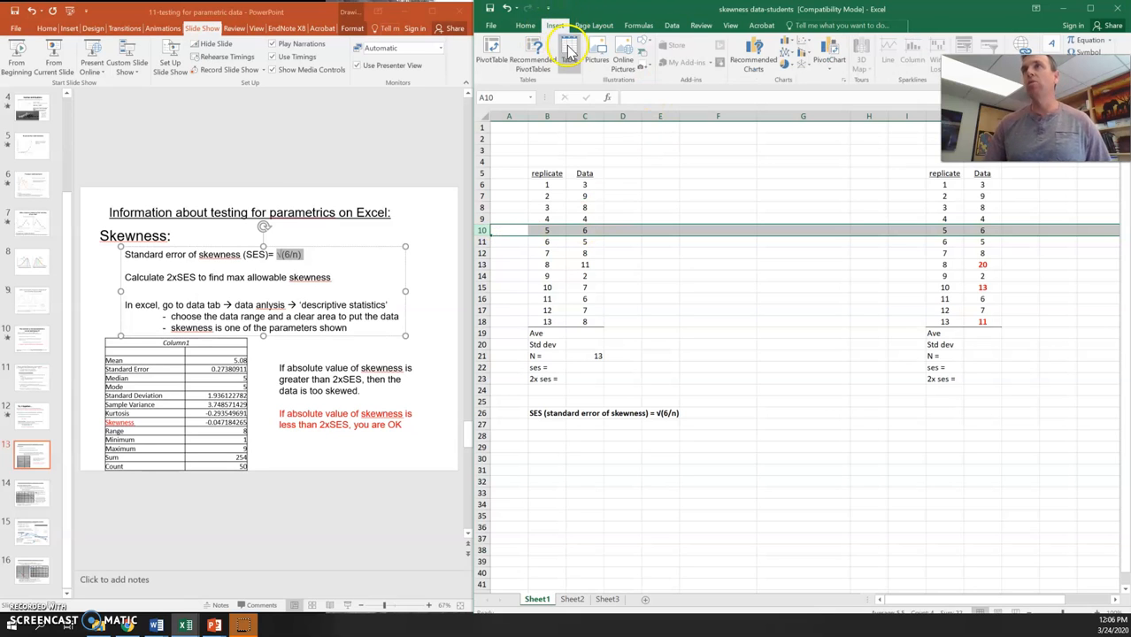
left_click(529, 25)
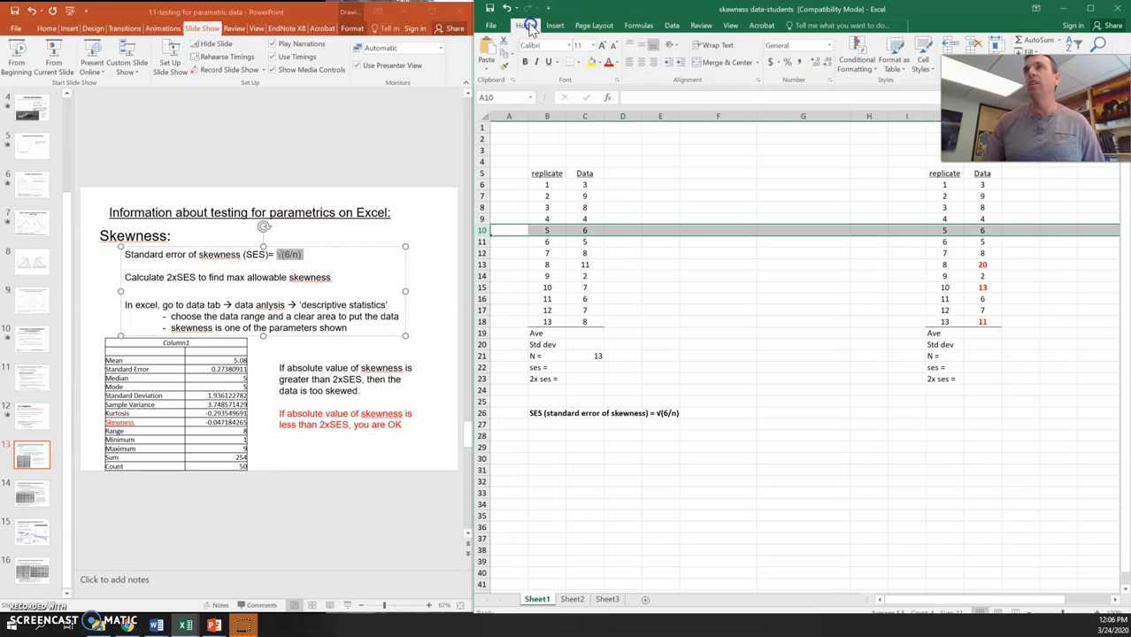
left_click(948, 46)
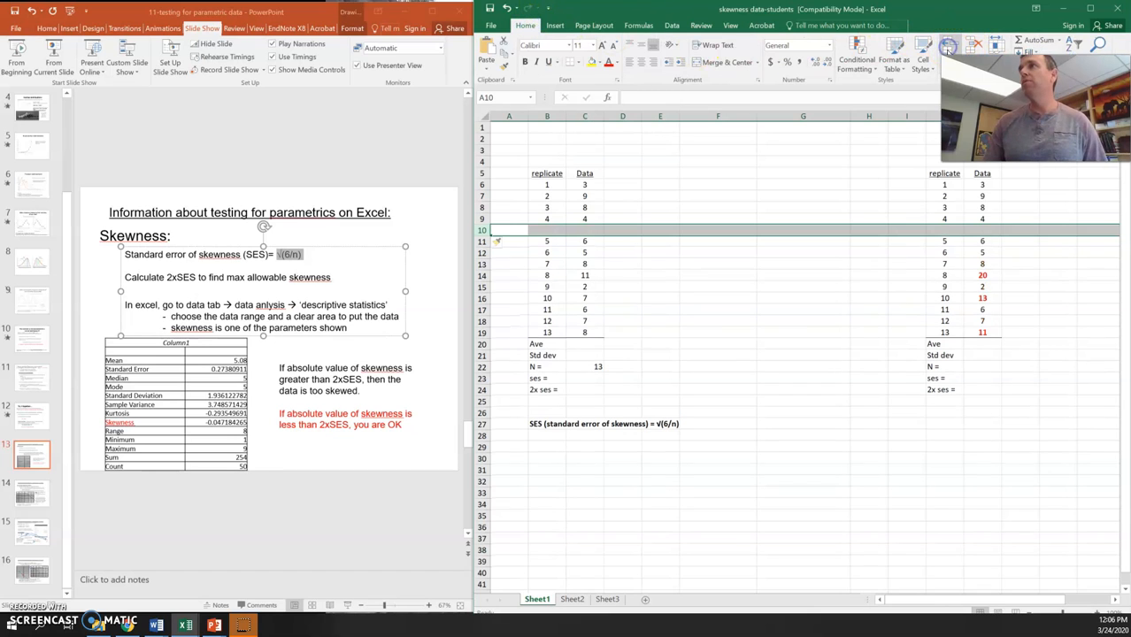
left_click(589, 229)
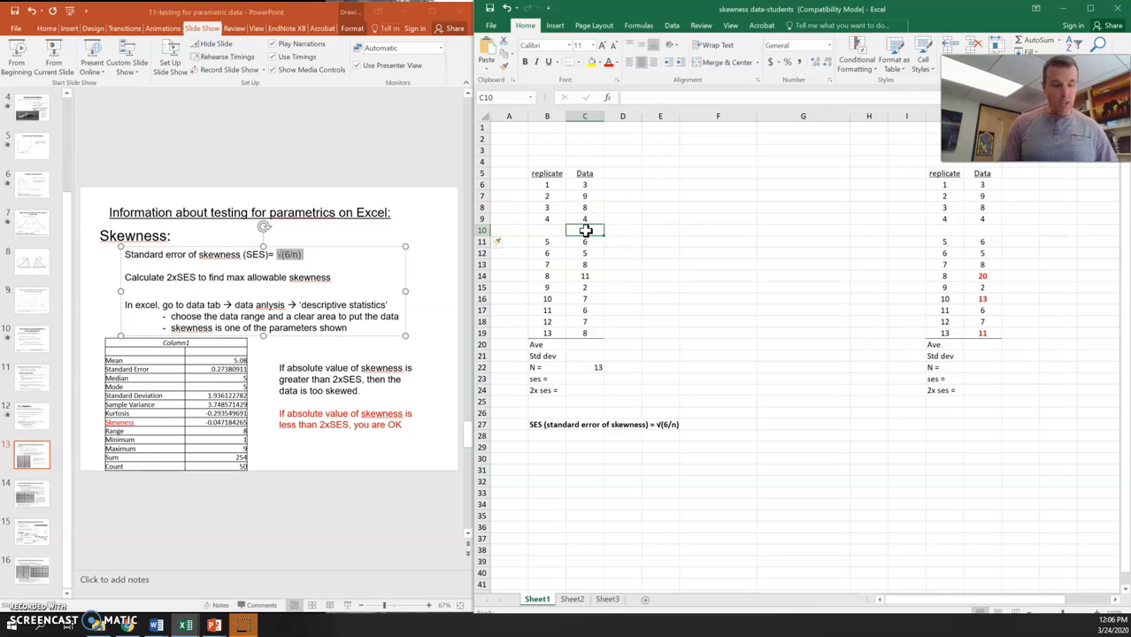
type("14")
left_click(746, 331)
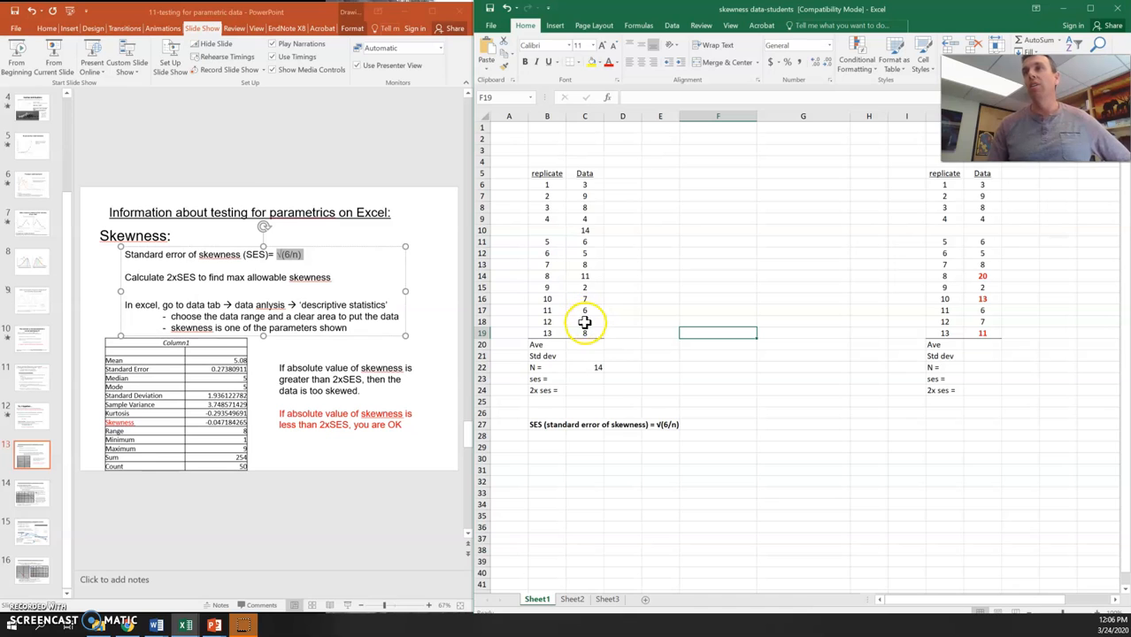
Undo the added data value and the inserted row 10.
left_click(507, 9)
left_click(508, 10)
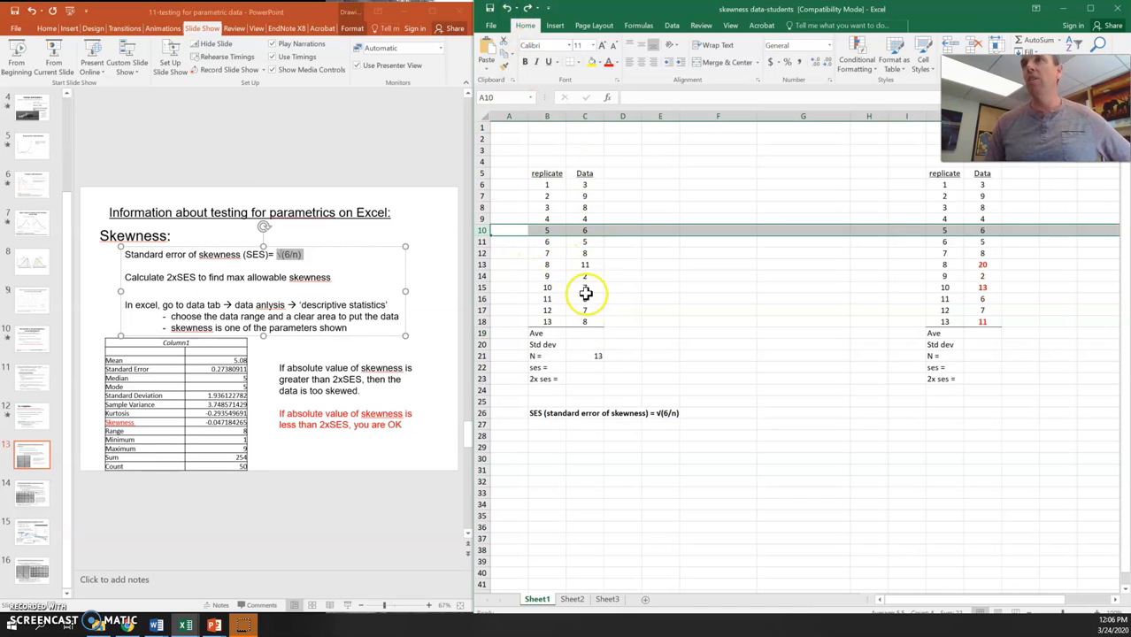
left_click(647, 370)
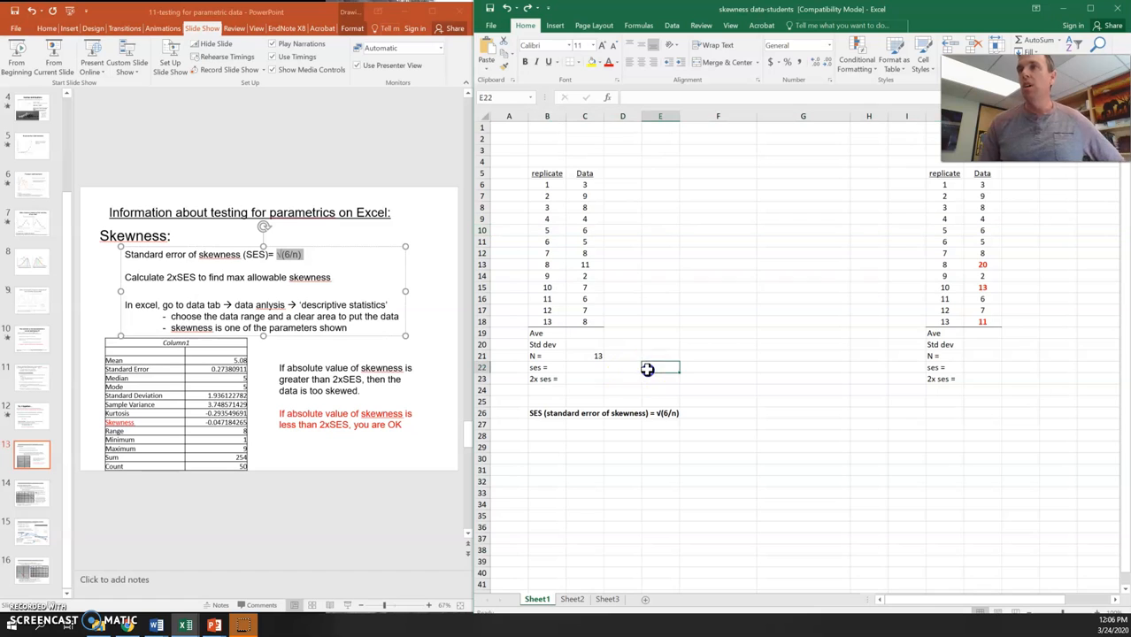
left_click(596, 357)
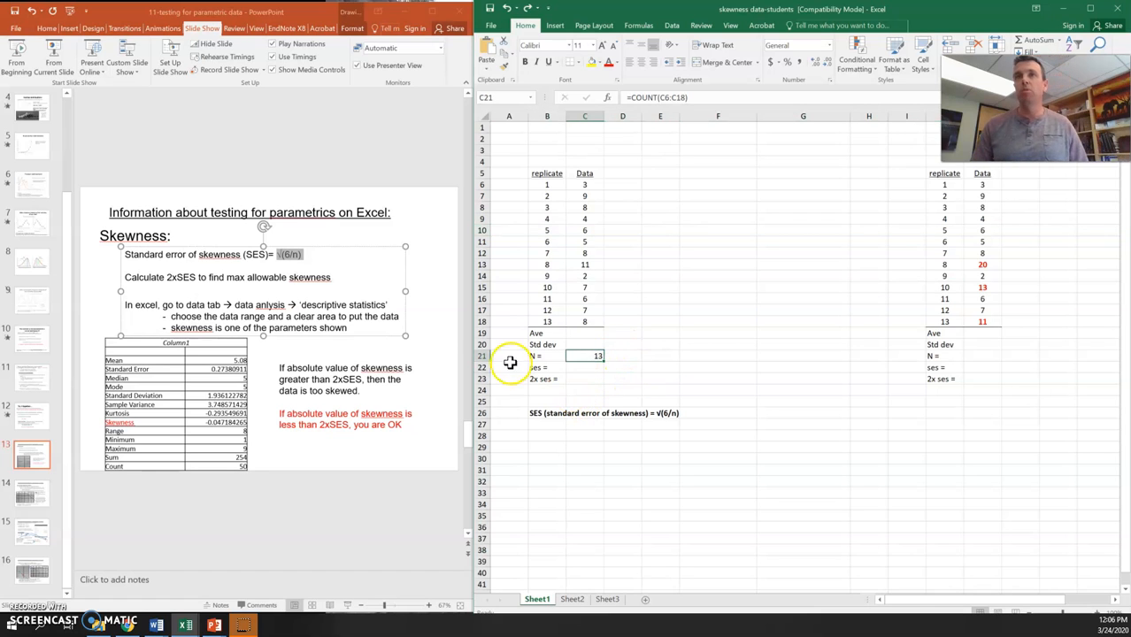
Calculate the first data set's standard error of skewness in C22 with =SQRT(6/C21).
left_click(586, 370)
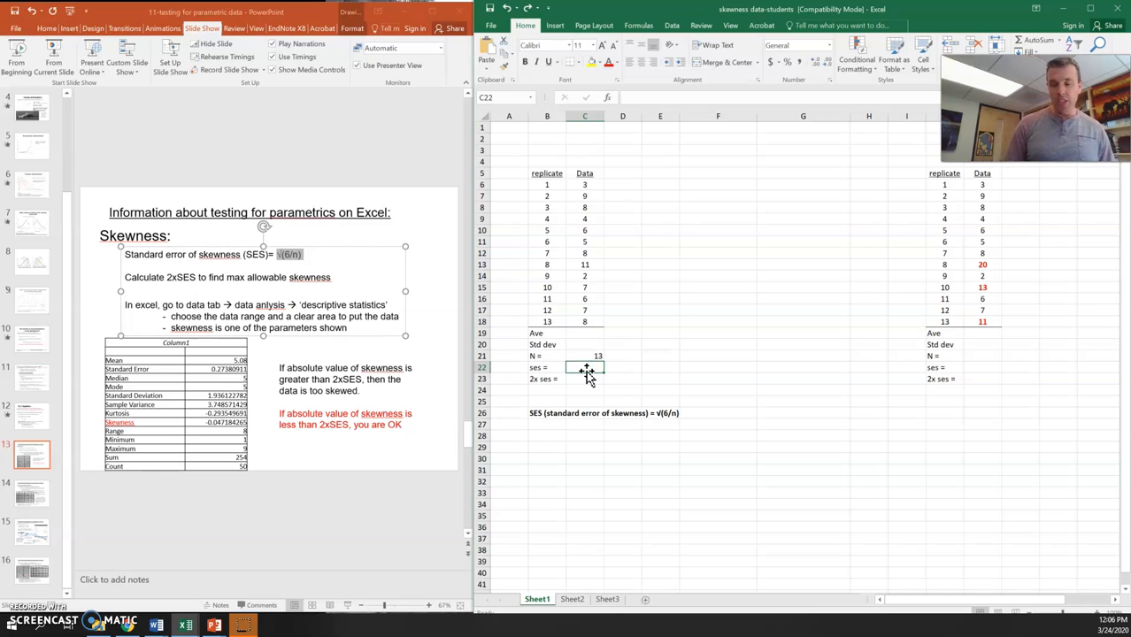
type("=")
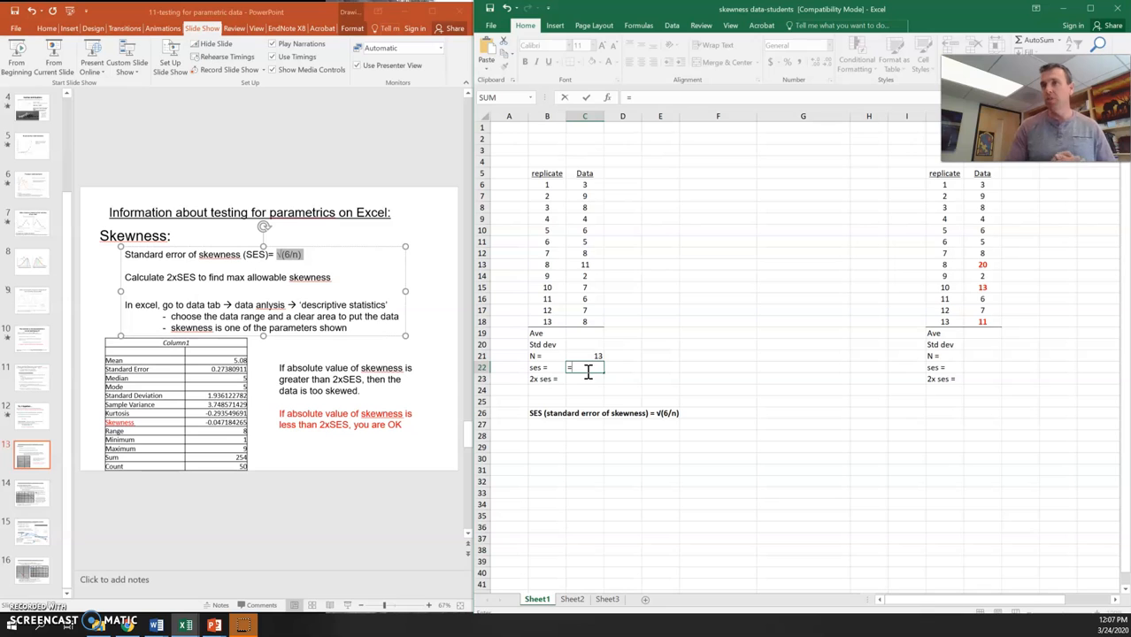
type("squ")
key("BackSpace")
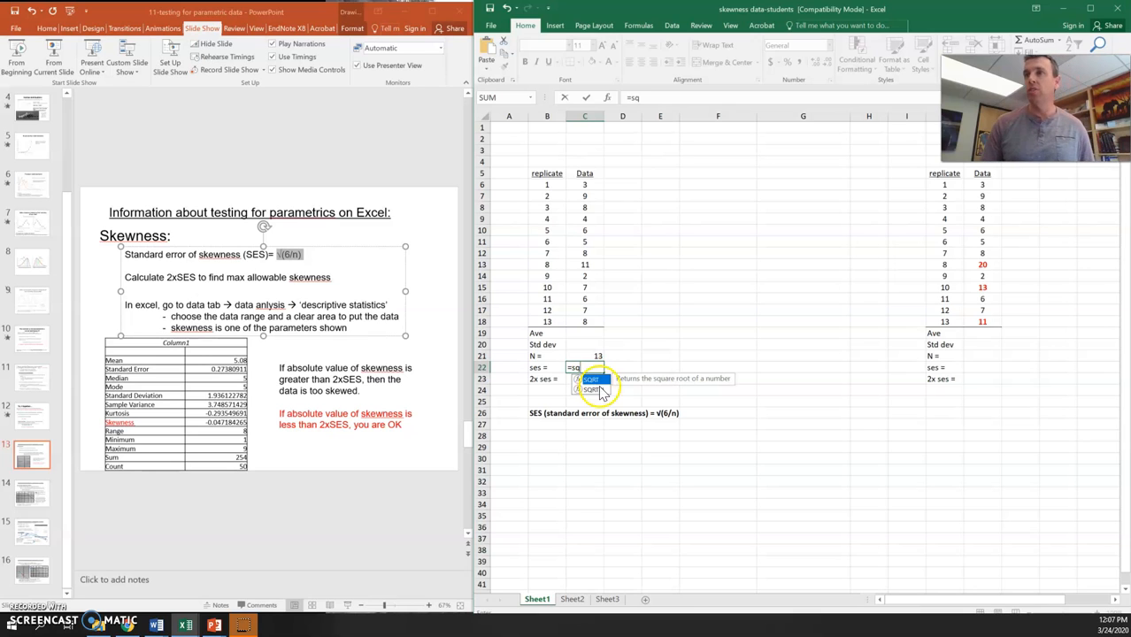
double_click(590, 379)
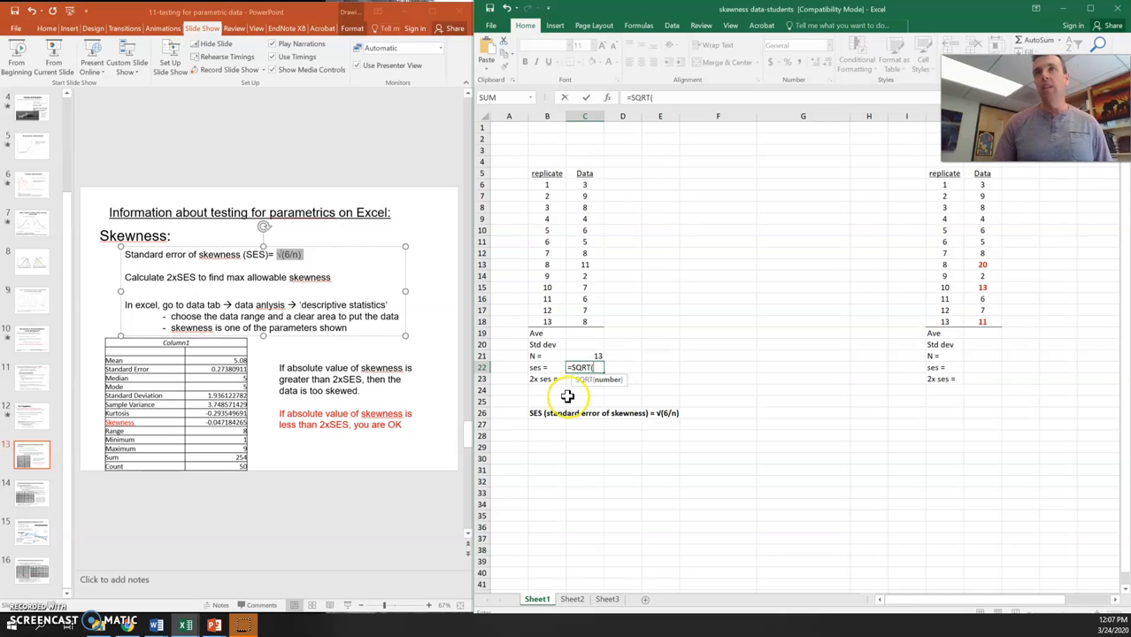
type("6")
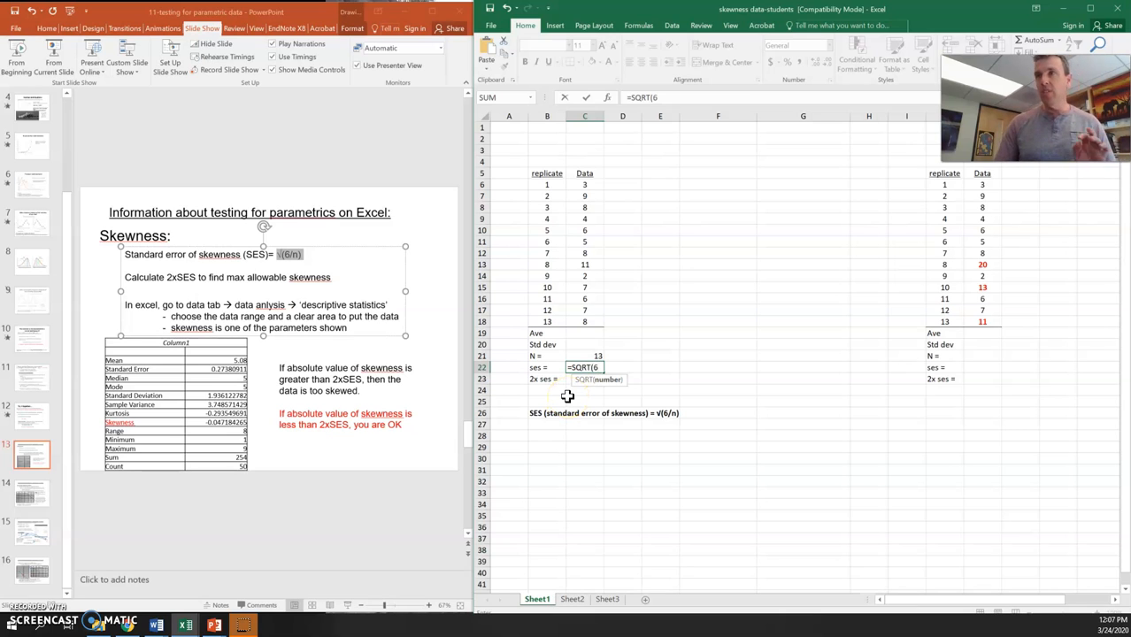
type("/")
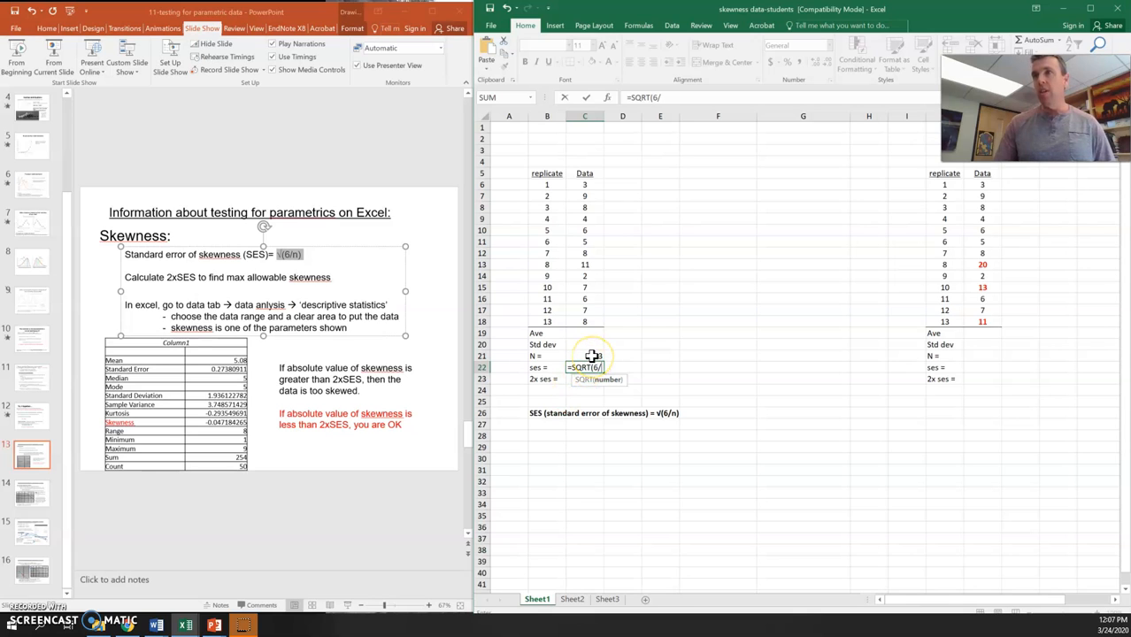
left_click(592, 356)
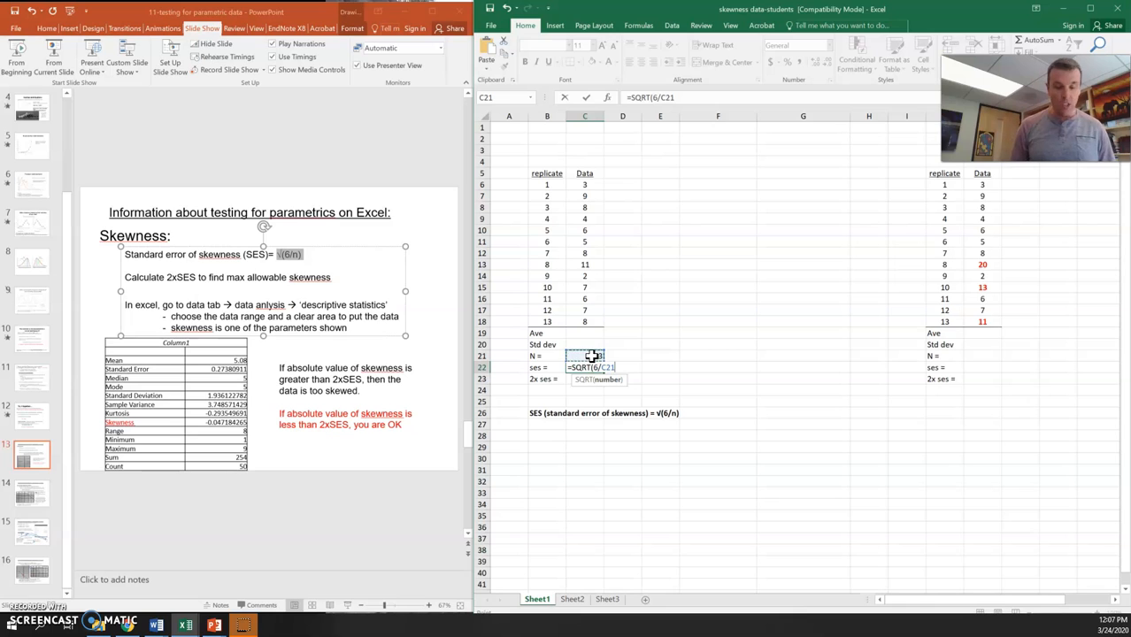
type(")")
key("Return")
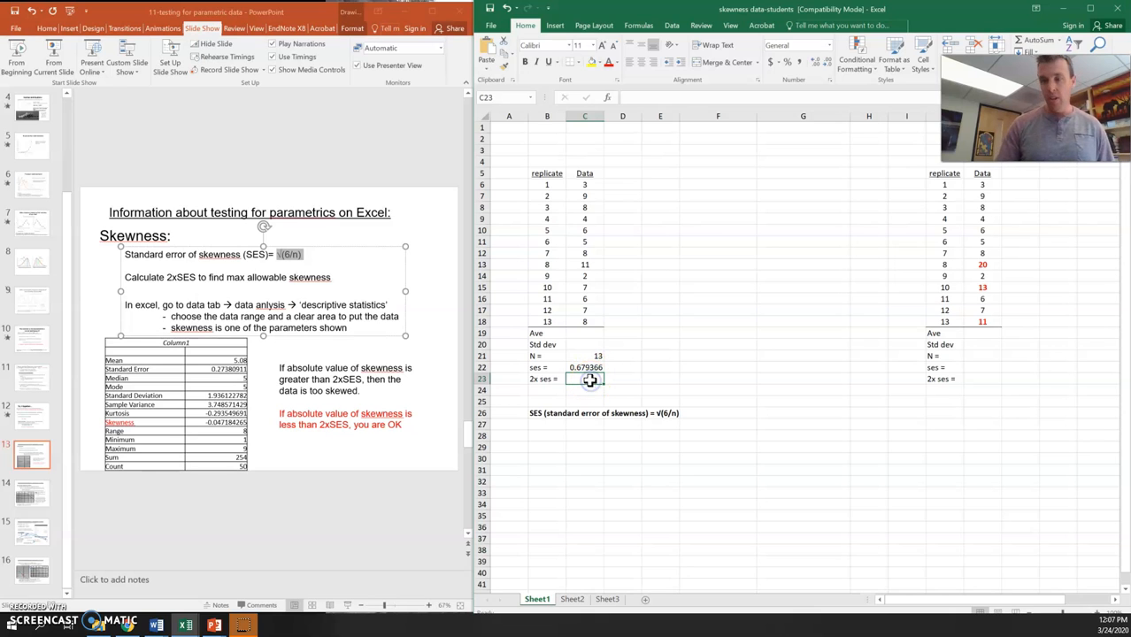
Calculate the 2x ses value for the first data set in C23 with =2*C22.
type("=2")
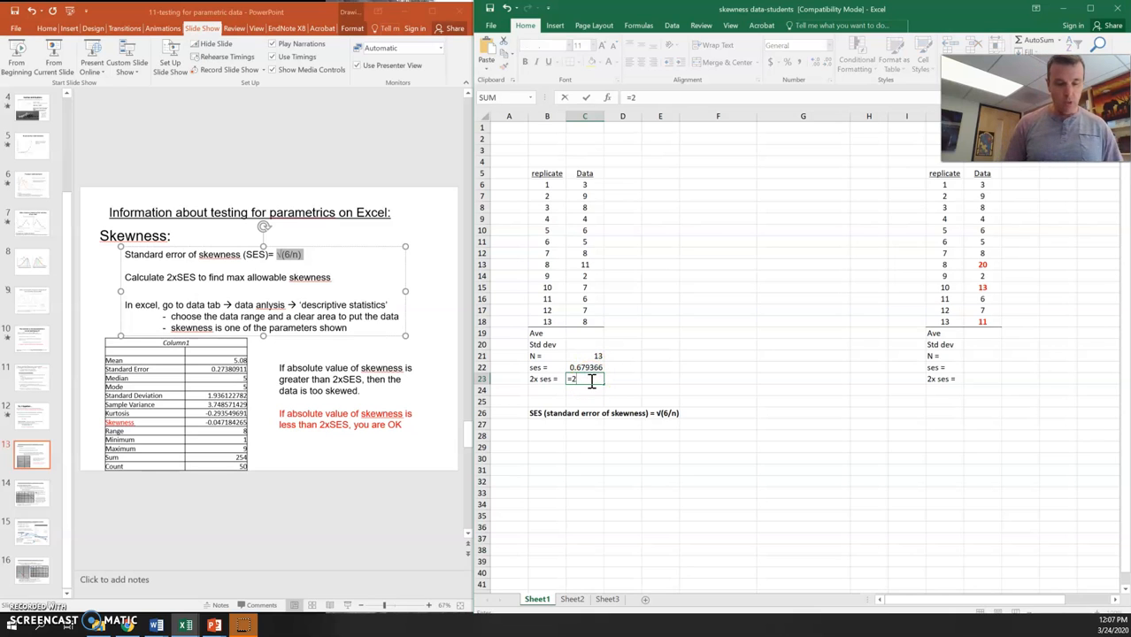
type("*")
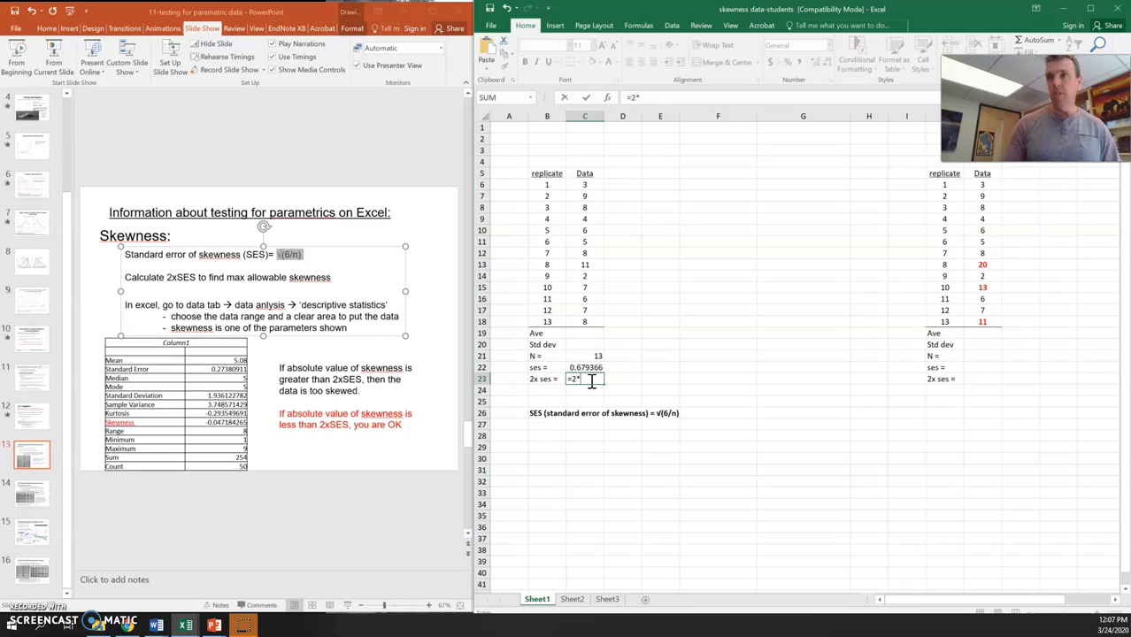
left_click(587, 368)
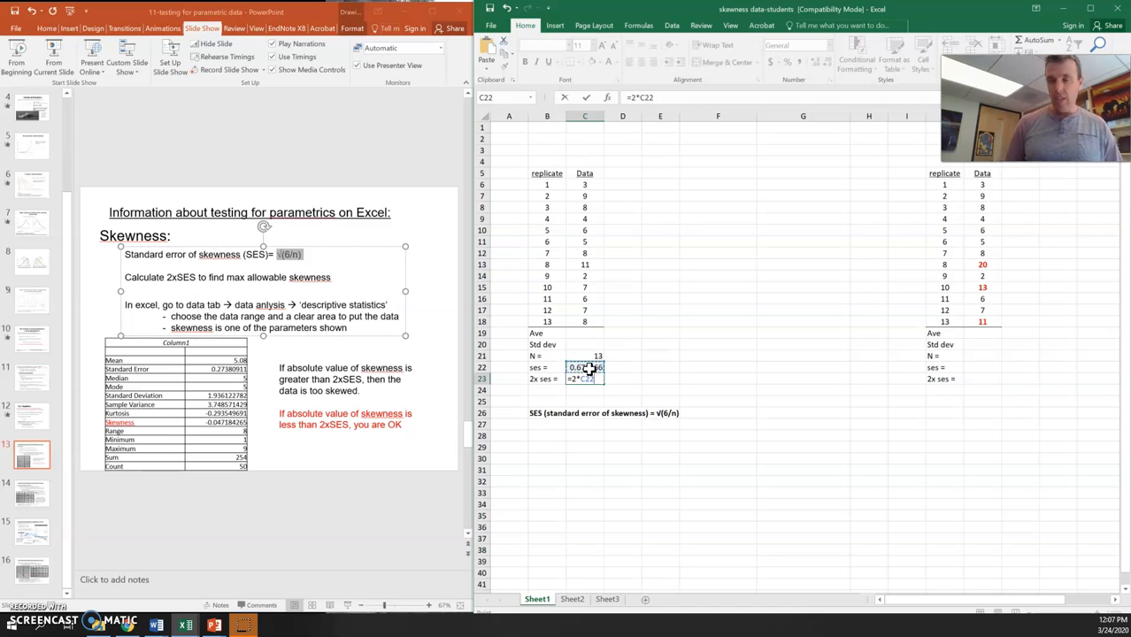
key("Return")
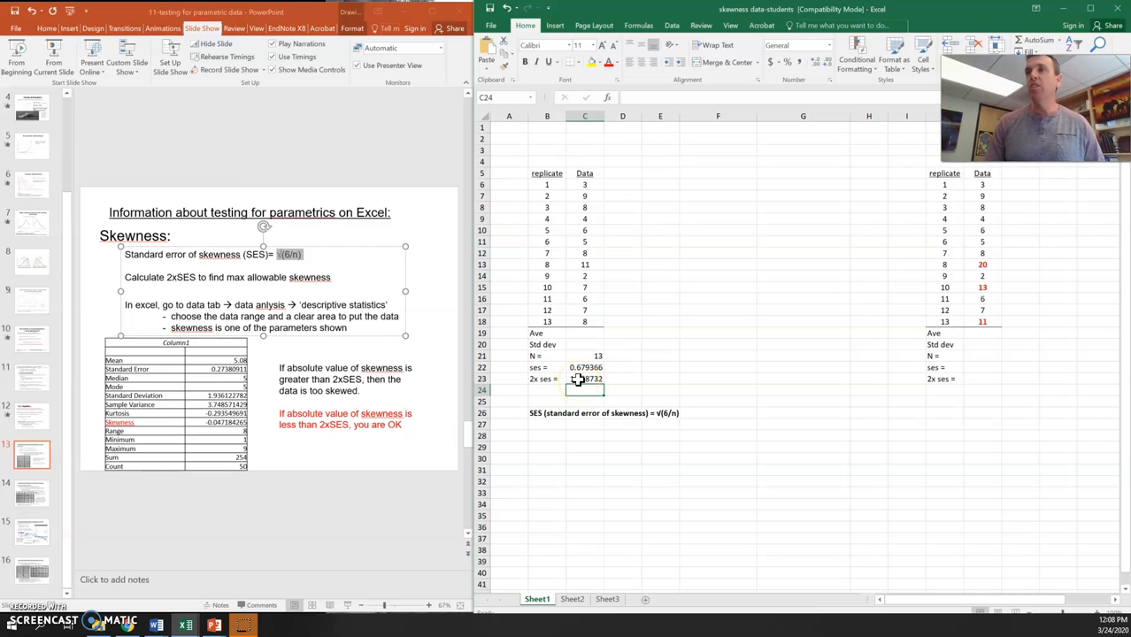
Calculate the first data set's average in C19 with the AVERAGE function over C6:C18.
left_click(590, 333)
type("=aver")
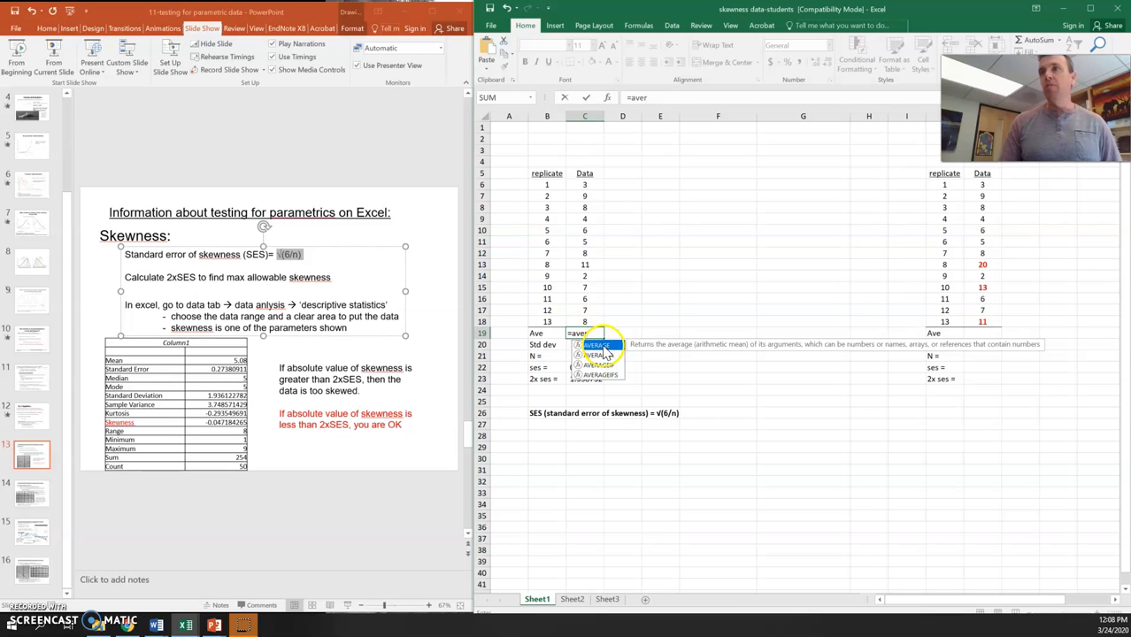
double_click(605, 346)
left_click_drag(584, 186, 581, 326)
key("Return")
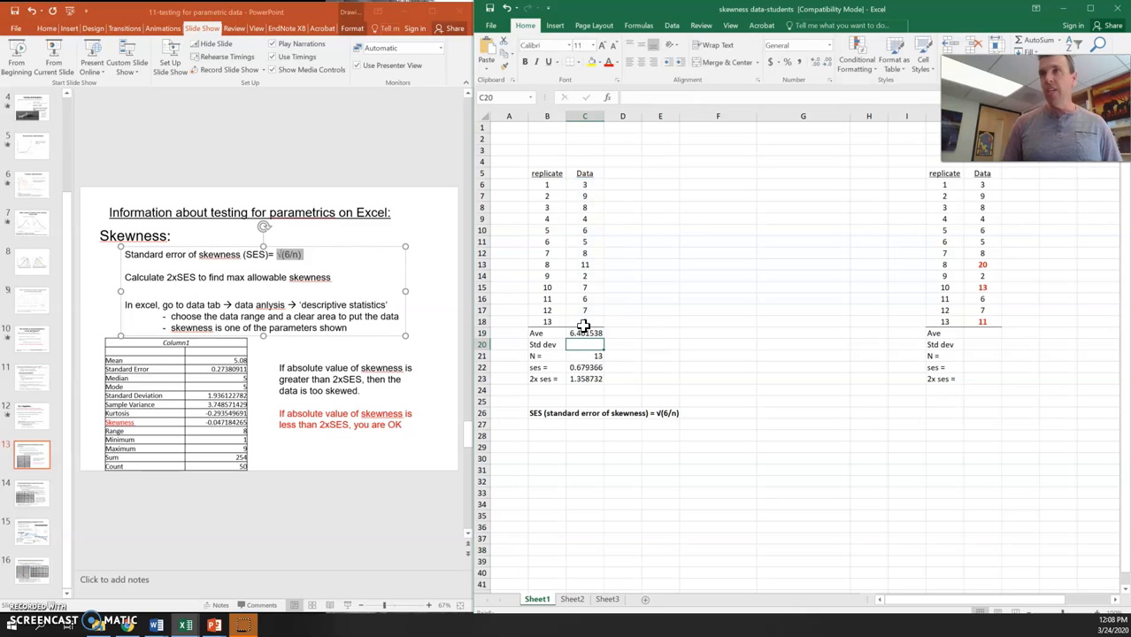
Calculate the first data set's sample standard deviation in C20 using STDEV.S over C6:C18.
type("=s")
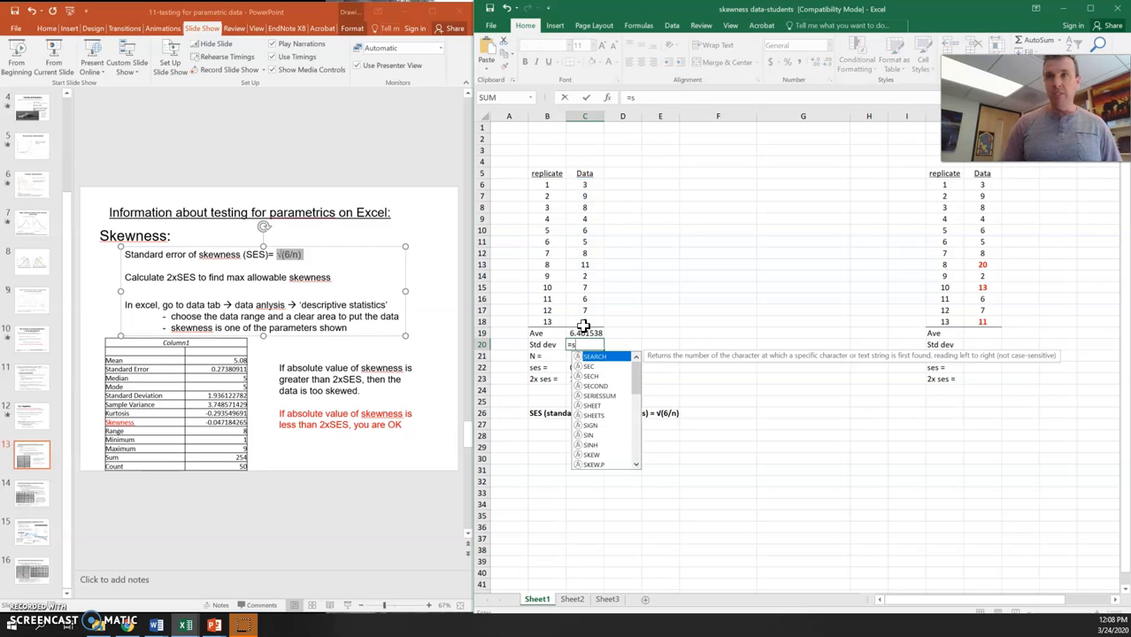
type("td")
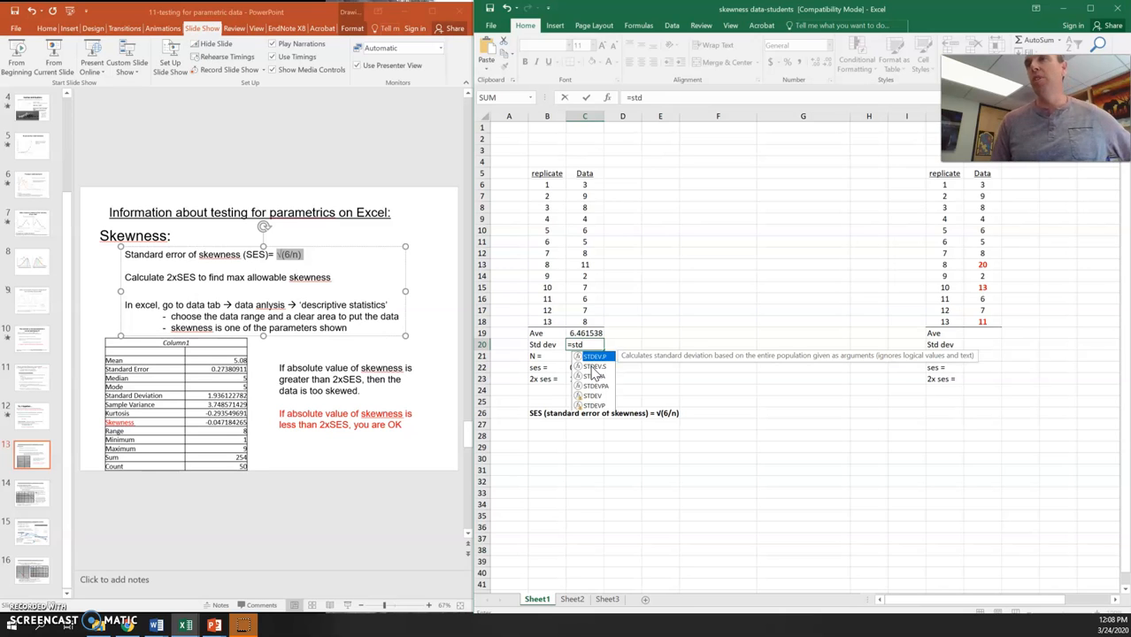
double_click(591, 365)
left_click_drag(584, 184, 586, 326)
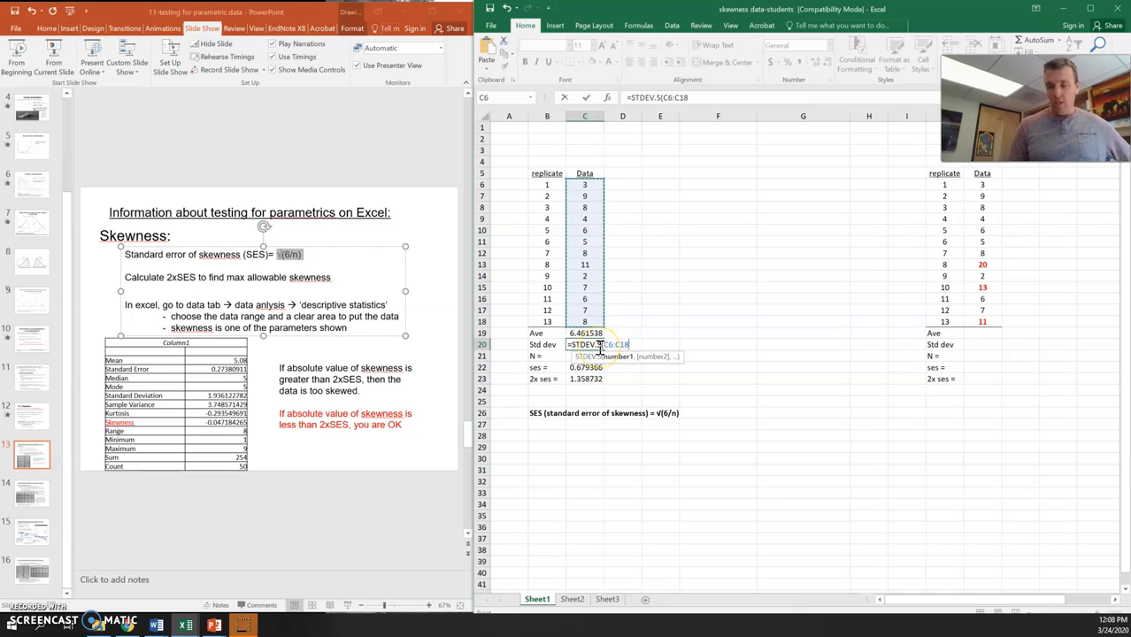
key("Return")
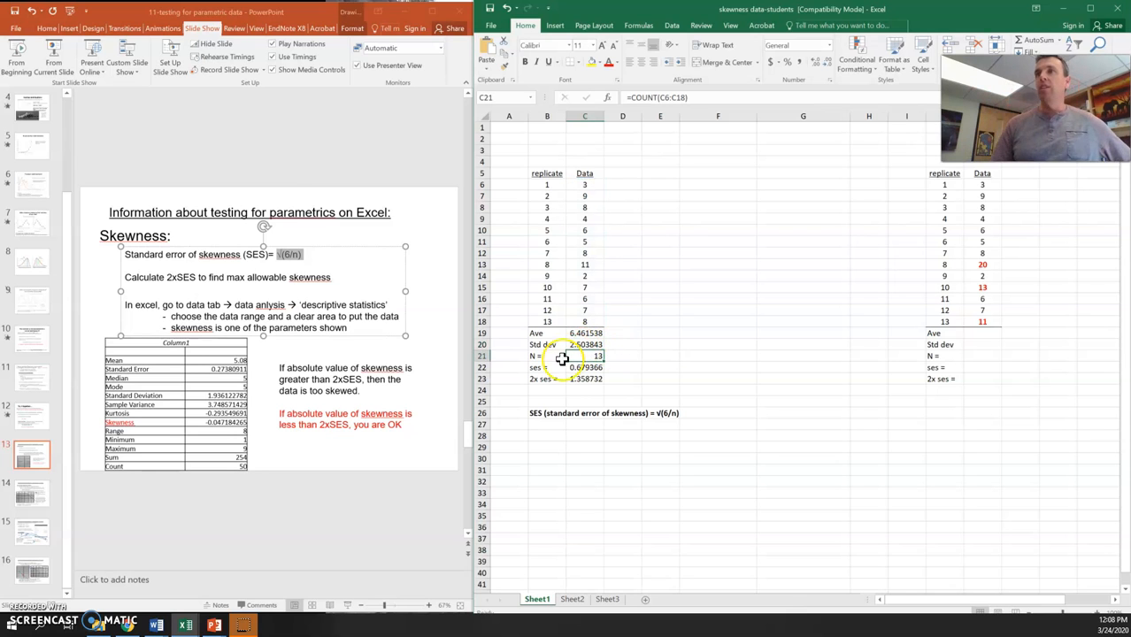
Bring up the Data Analysis tools, with Descriptive Statistics available as the analysis for the first data set.
left_click(567, 392)
left_click(580, 380)
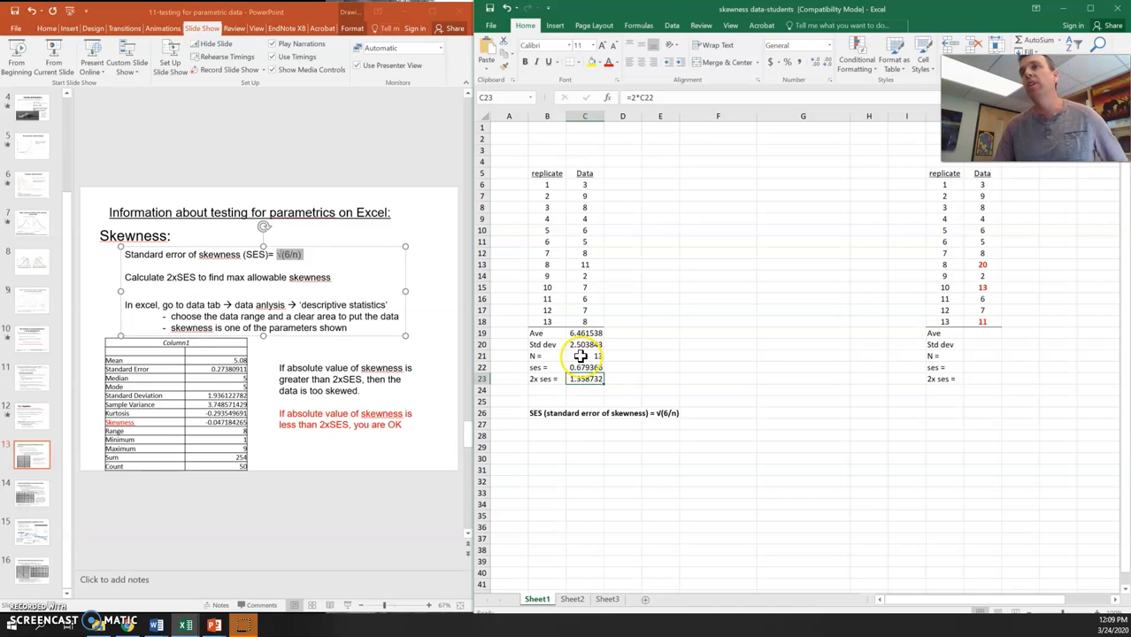
left_click(672, 29)
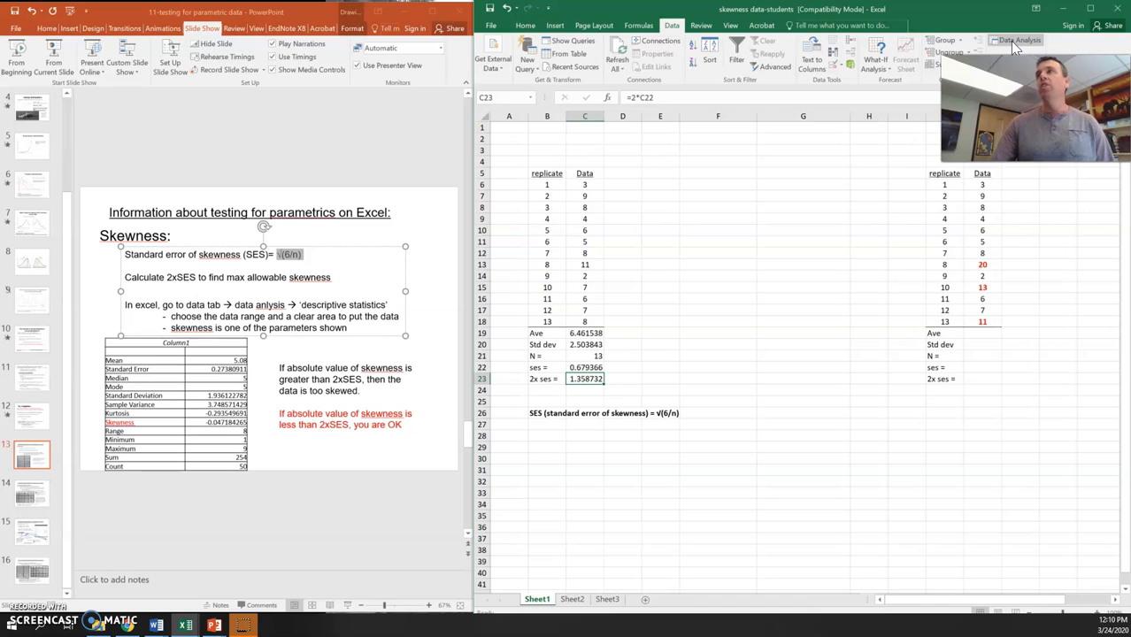
left_click(1017, 41)
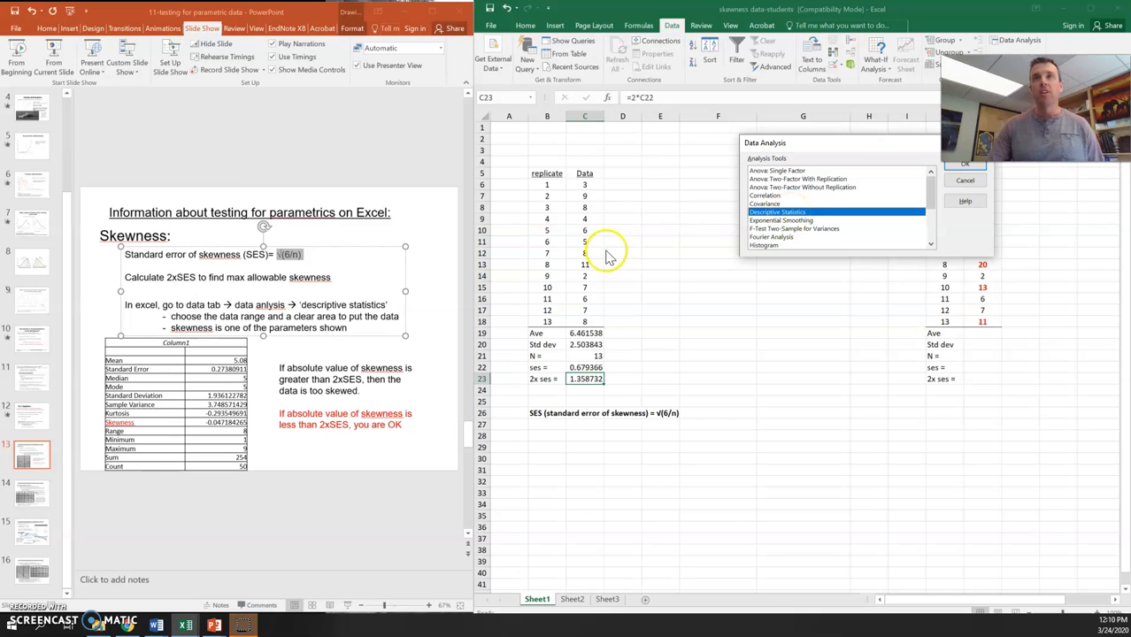
Switch to PowerPoint and insert an "a" into "anlysis" on the skewness slide so it reads "anlaysis".
left_click(115, 314)
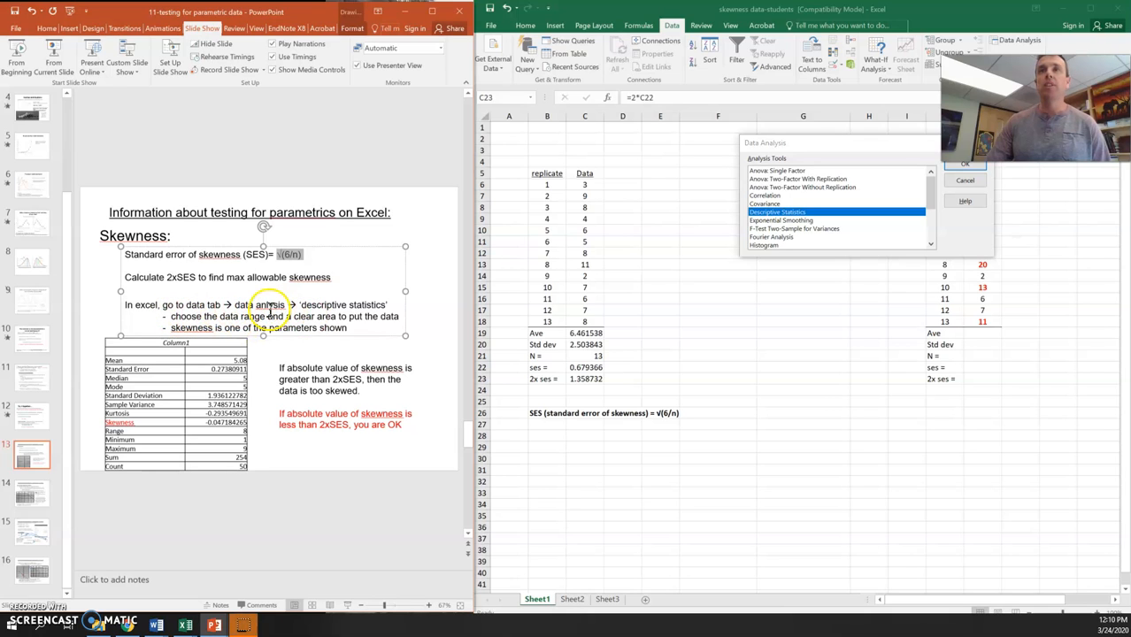
left_click(270, 306)
type("a")
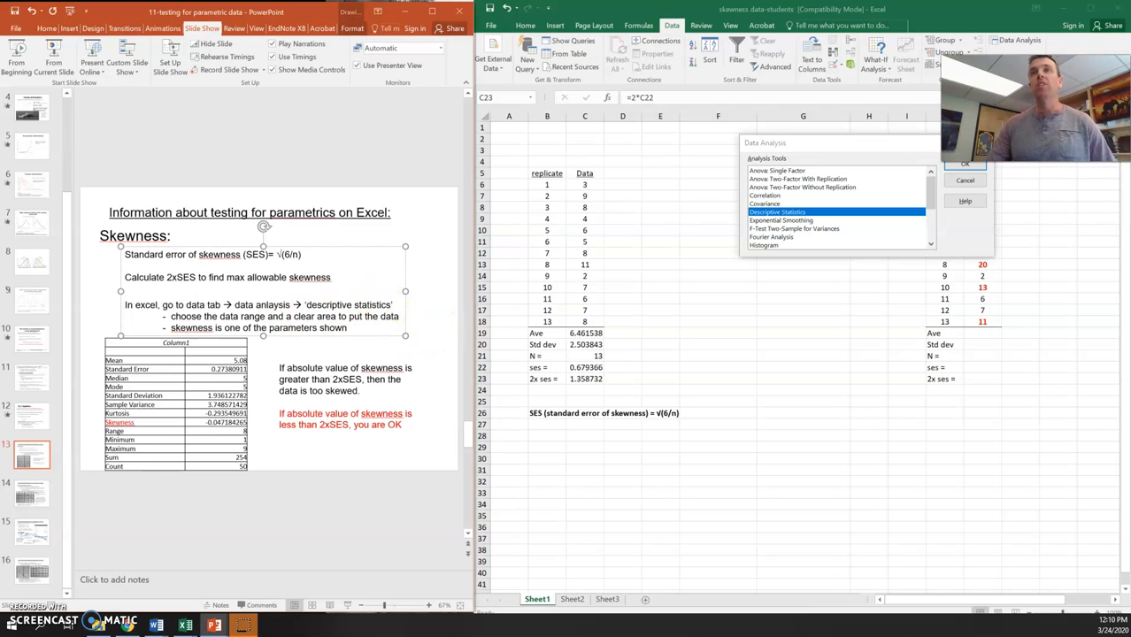
left_click(438, 326)
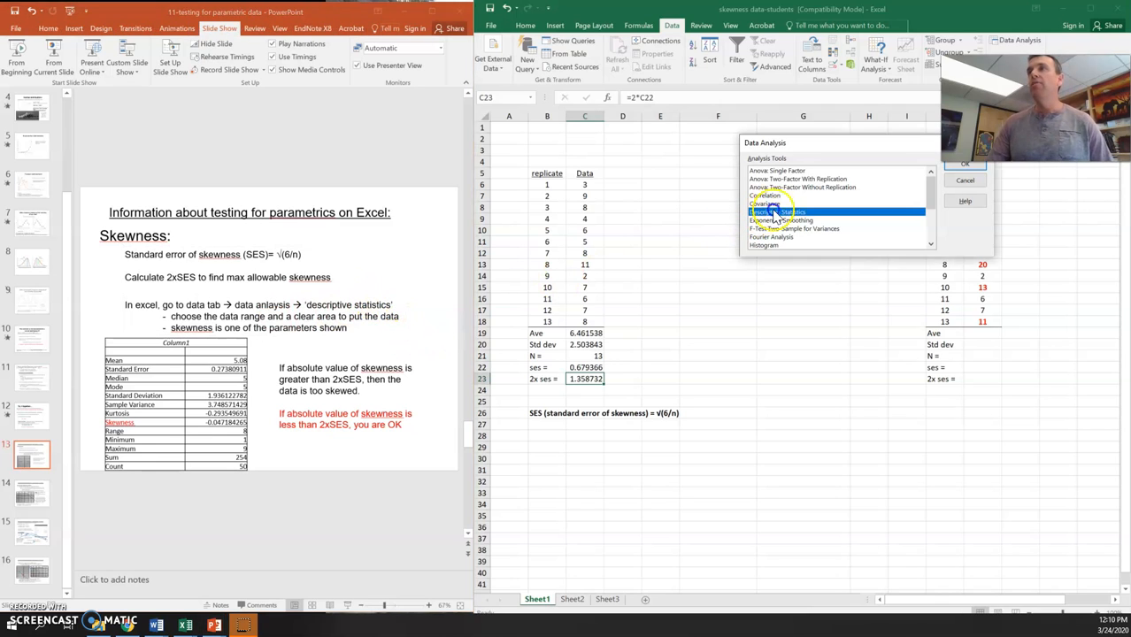
Switch back to Excel, start the Descriptive Statistics analysis and select C6:C18 as its input range.
key("Escape")
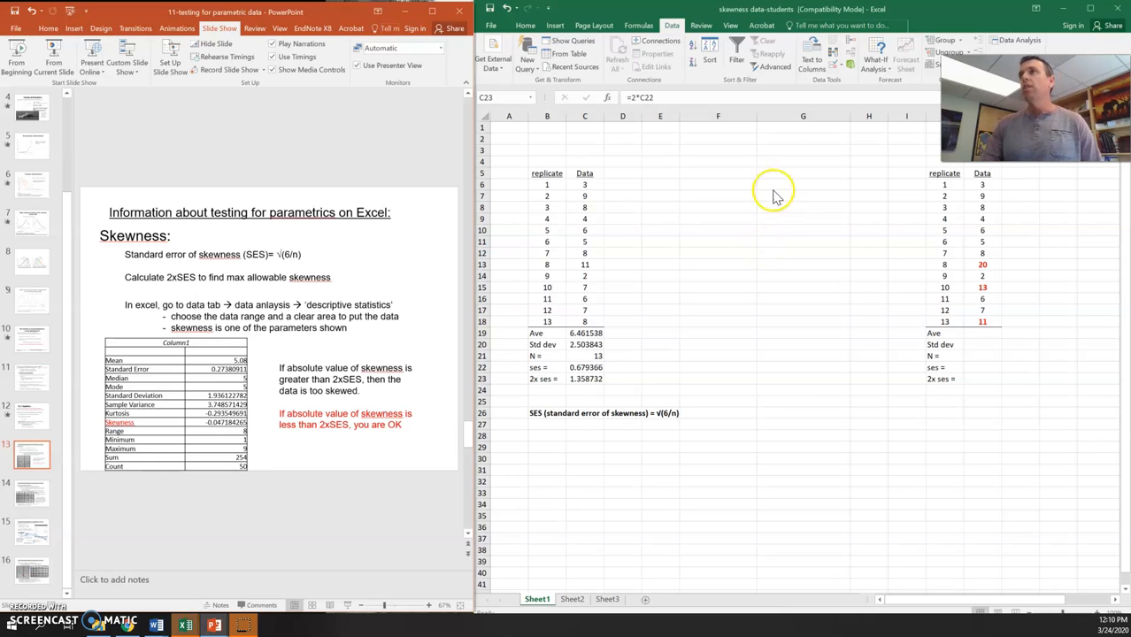
left_click(674, 26)
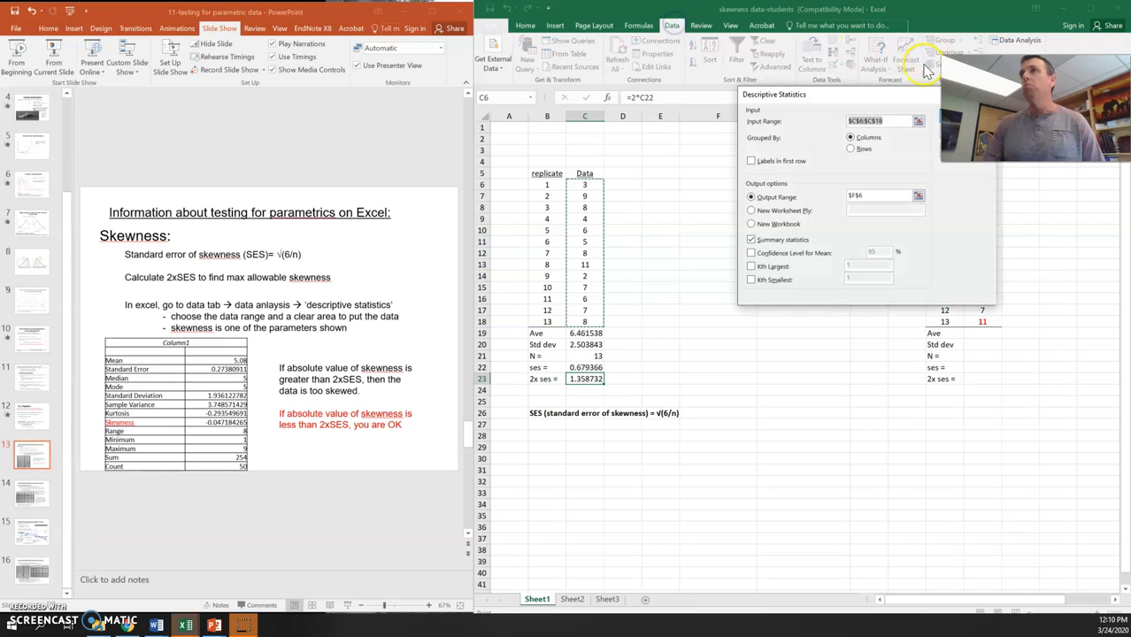
left_click_drag(832, 109, 884, 218)
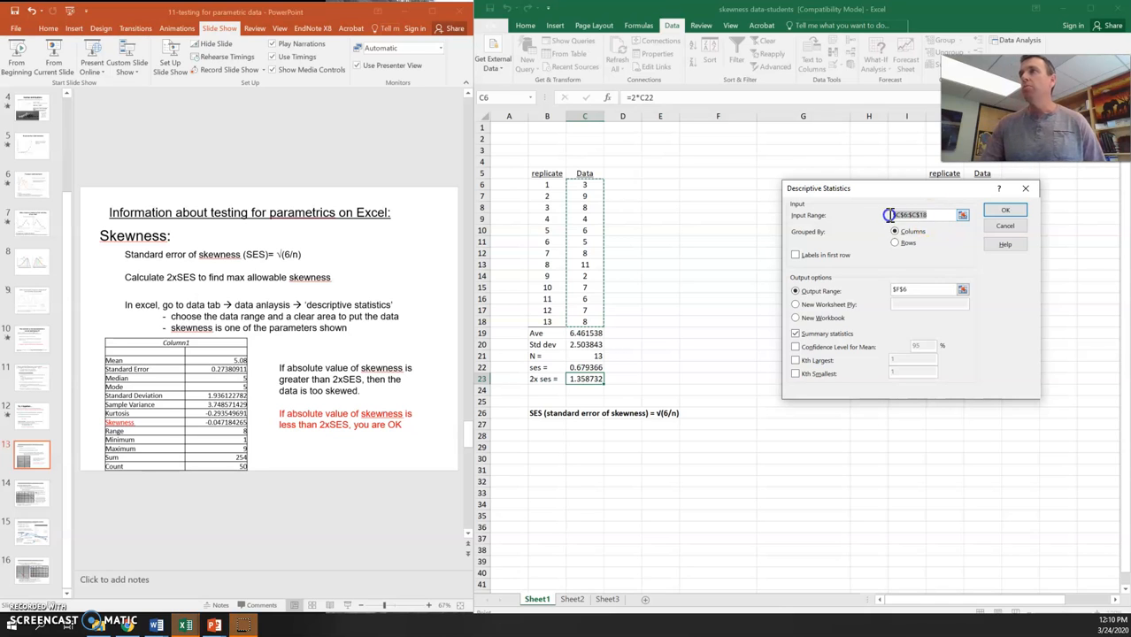
left_click_drag(582, 185, 578, 317)
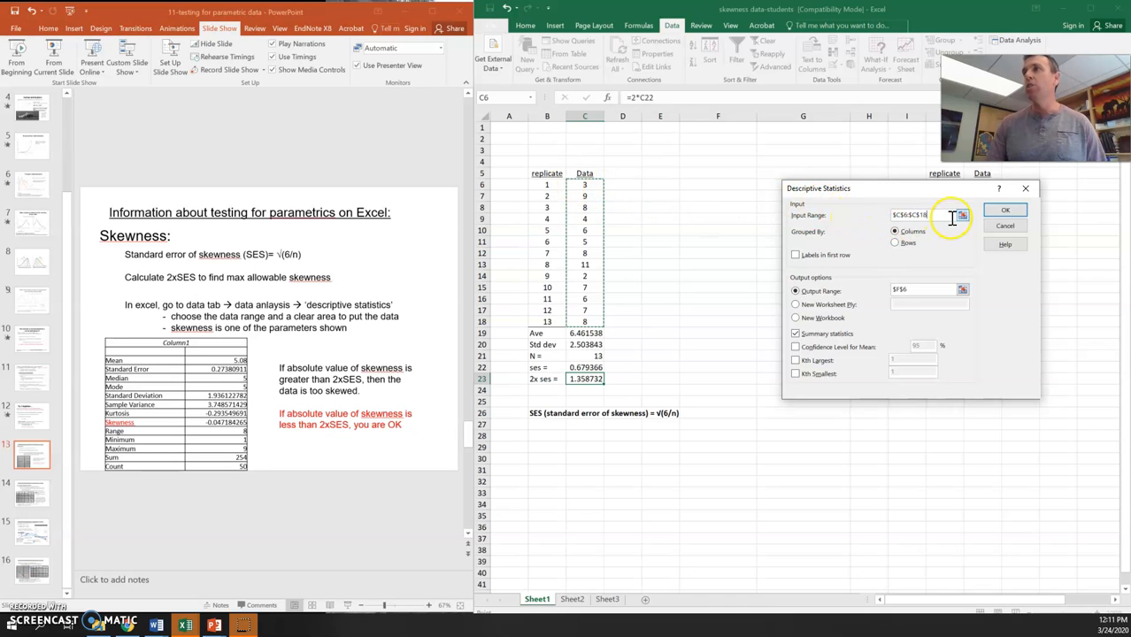
left_click(592, 187)
left_click_drag(593, 187, 581, 322)
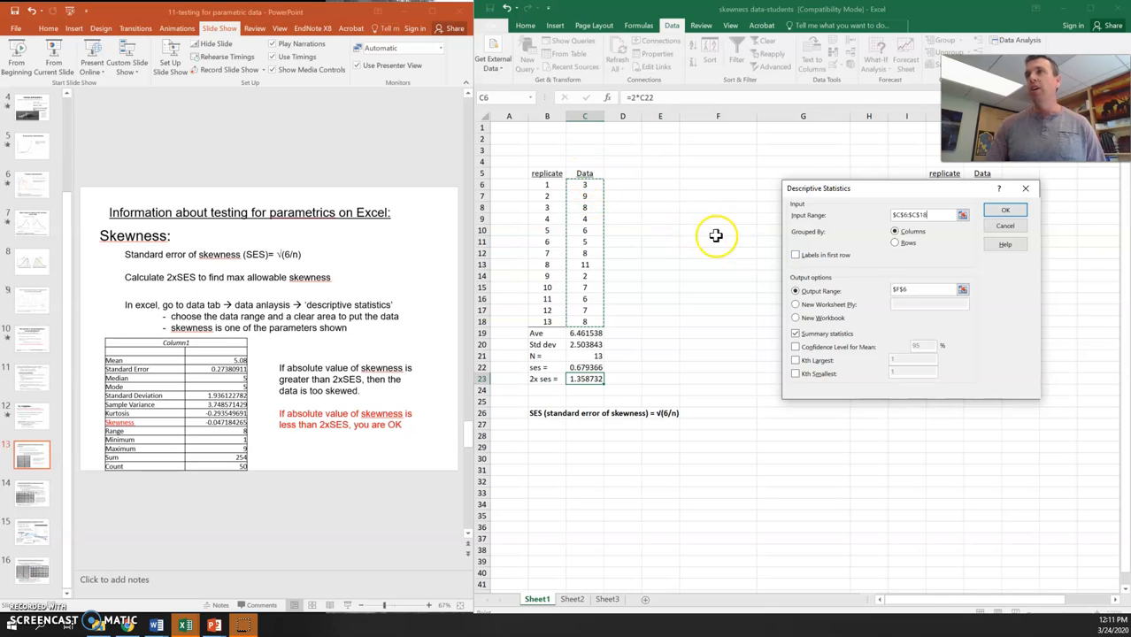
Change the input range to C5:C18 including the header, with labels in first row and summary statistics enabled.
left_click_drag(596, 175, 585, 320)
left_click(795, 256)
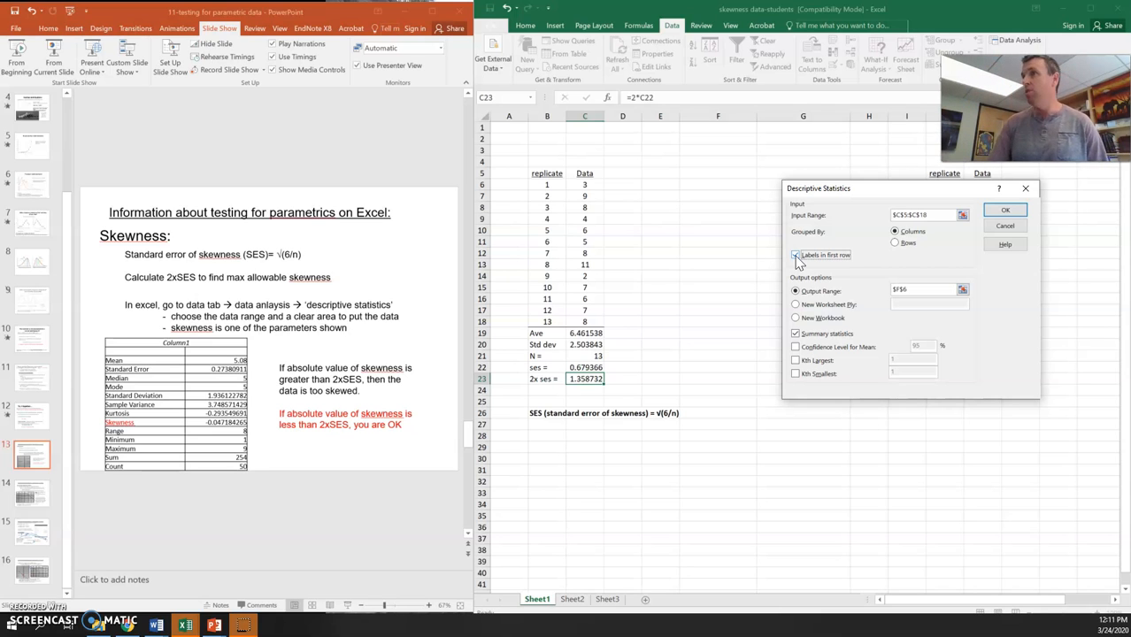
left_click(797, 340)
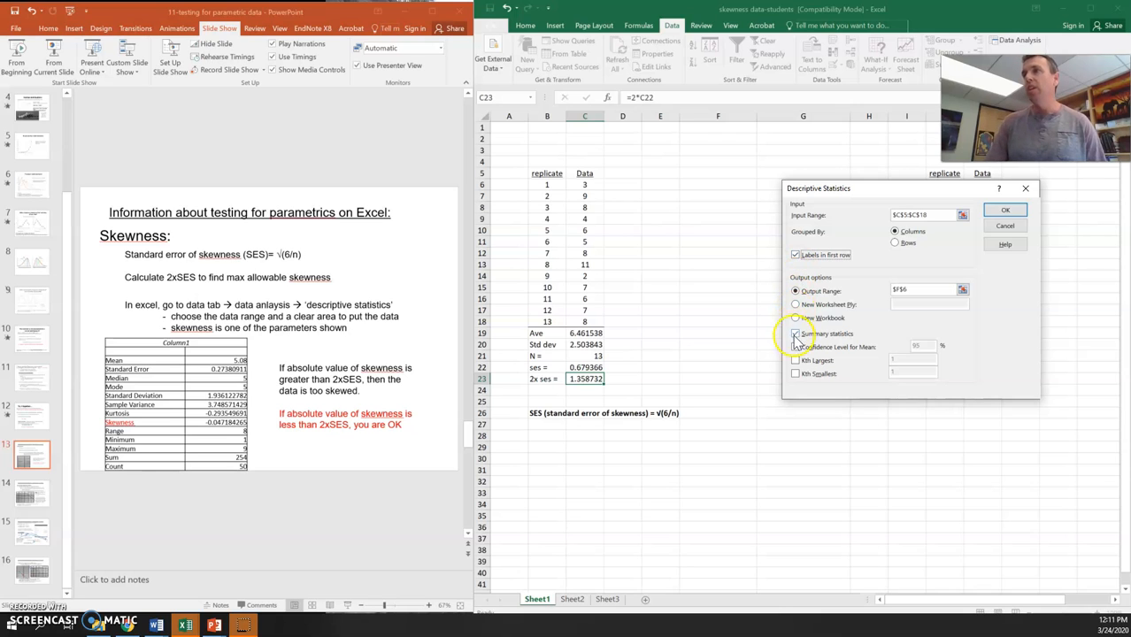
left_click(797, 337)
left_click(828, 336)
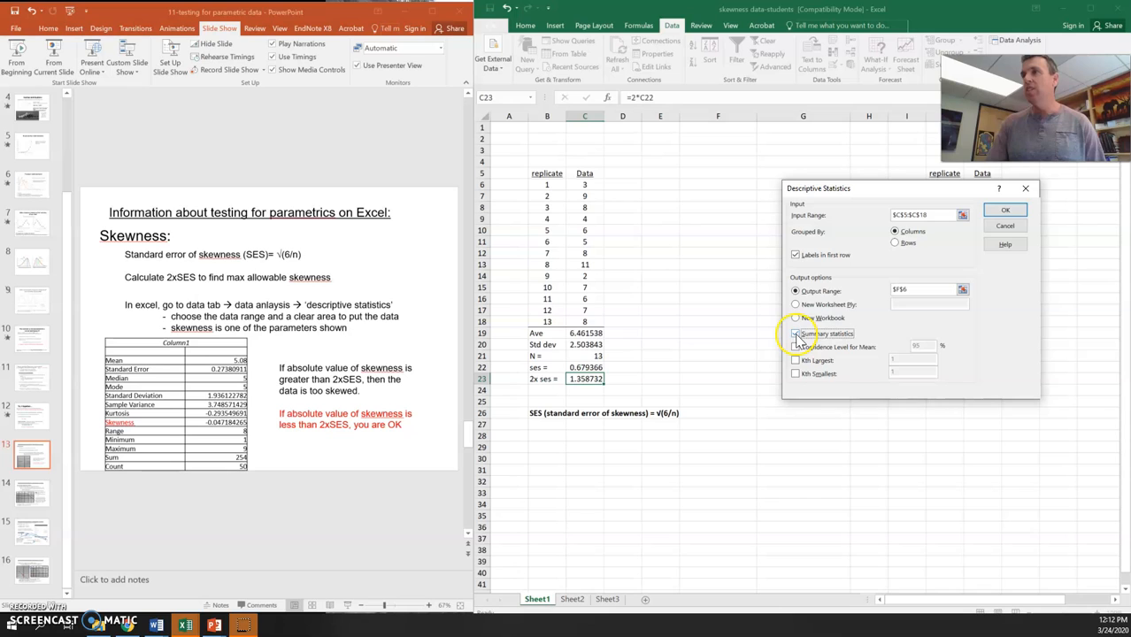
Set the output range to E6 and generate the descriptive statistics table for the first data set.
left_click(796, 293)
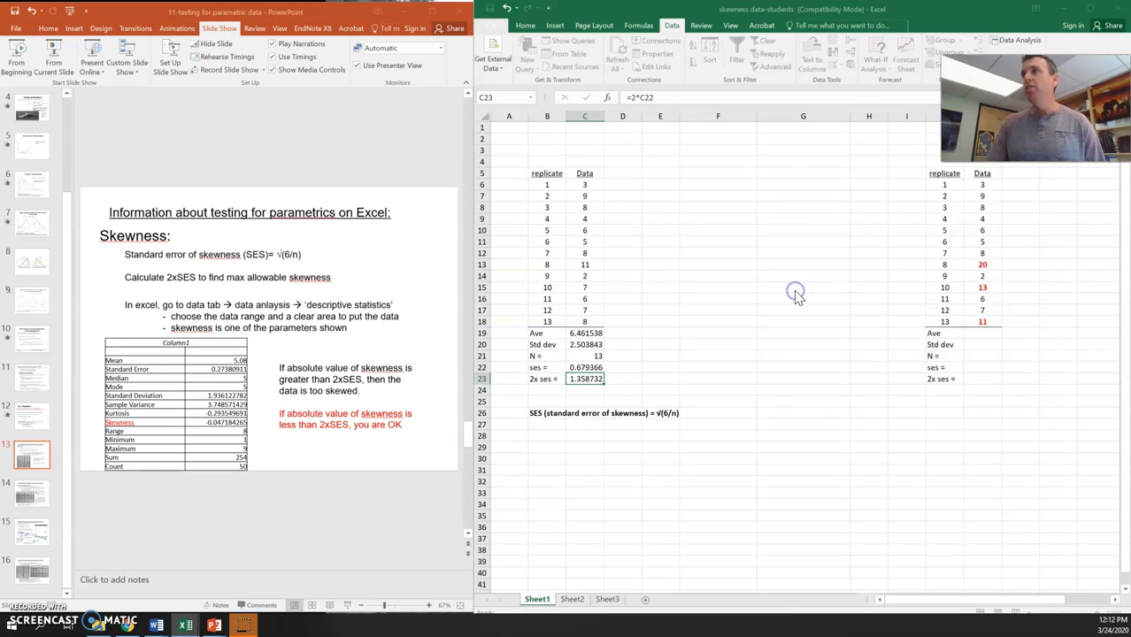
left_click(907, 291)
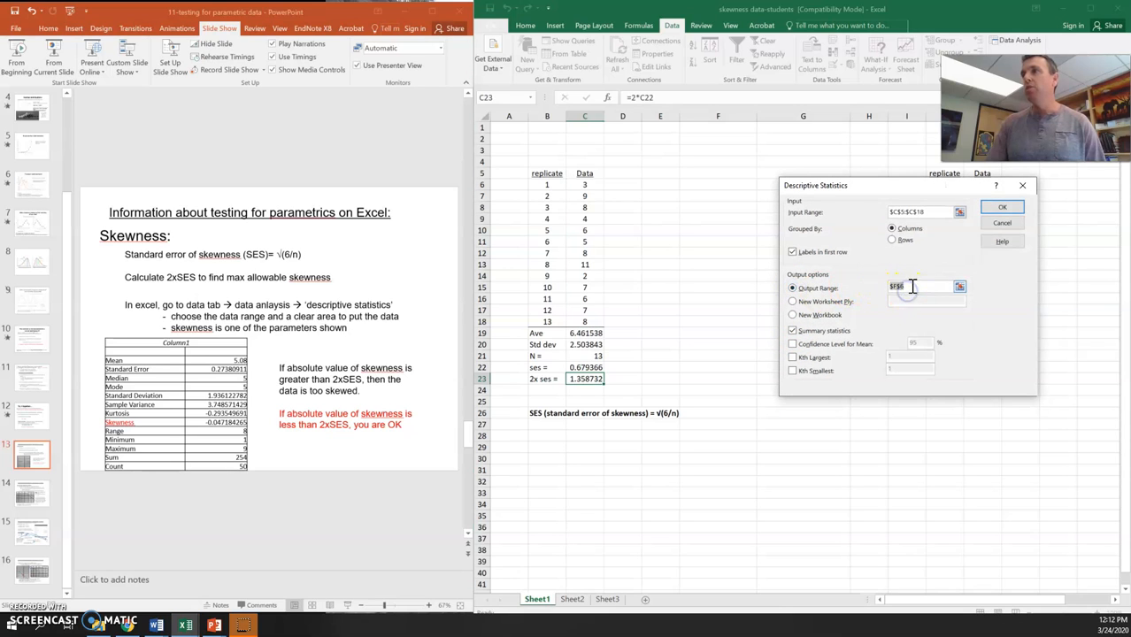
left_click(665, 186)
left_click_drag(896, 189, 956, 276)
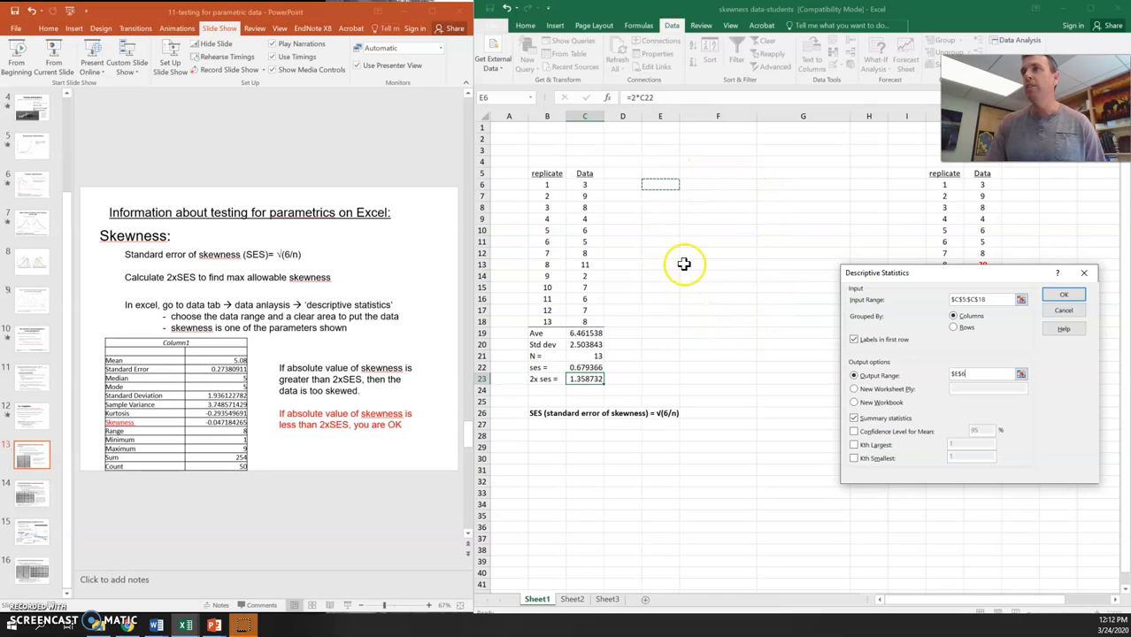
left_click_drag(939, 273, 897, 195)
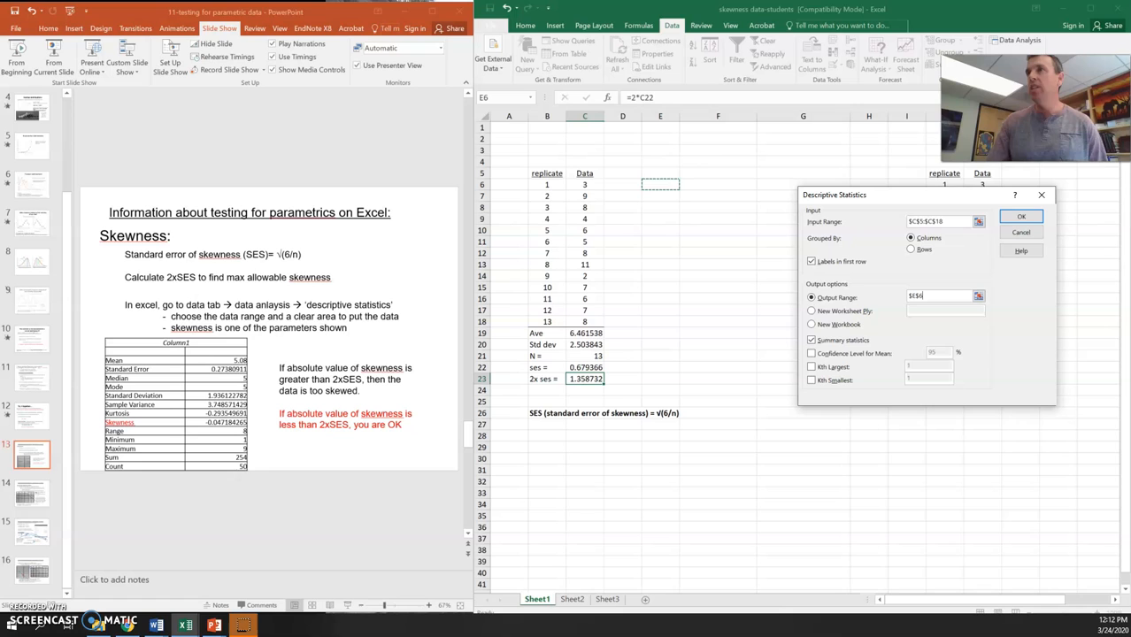
left_click(1019, 217)
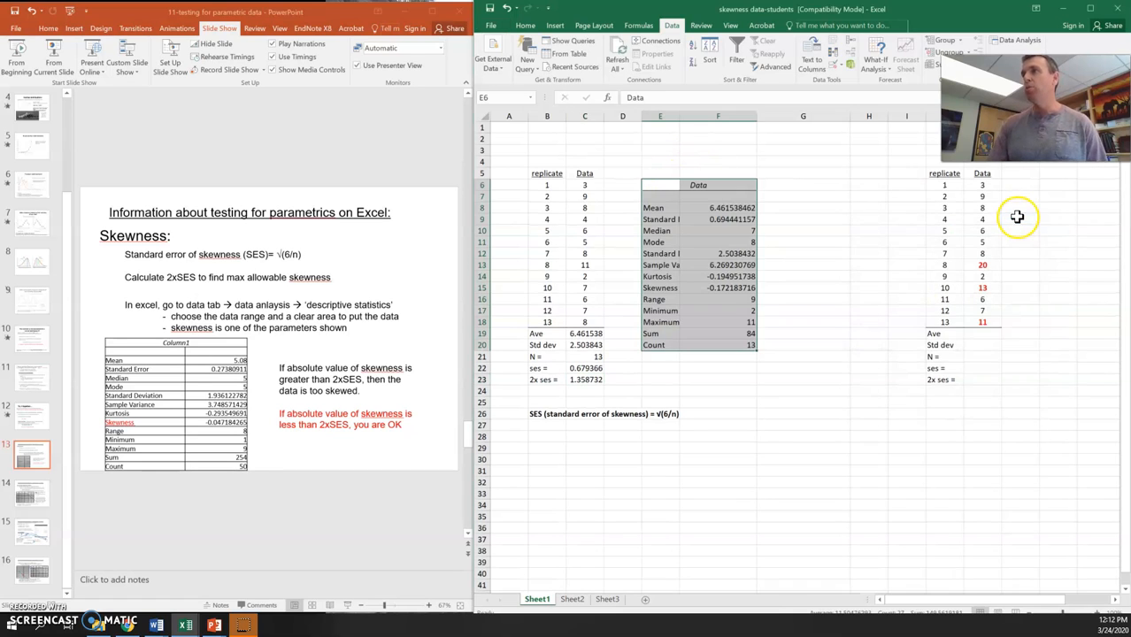
left_click(823, 413)
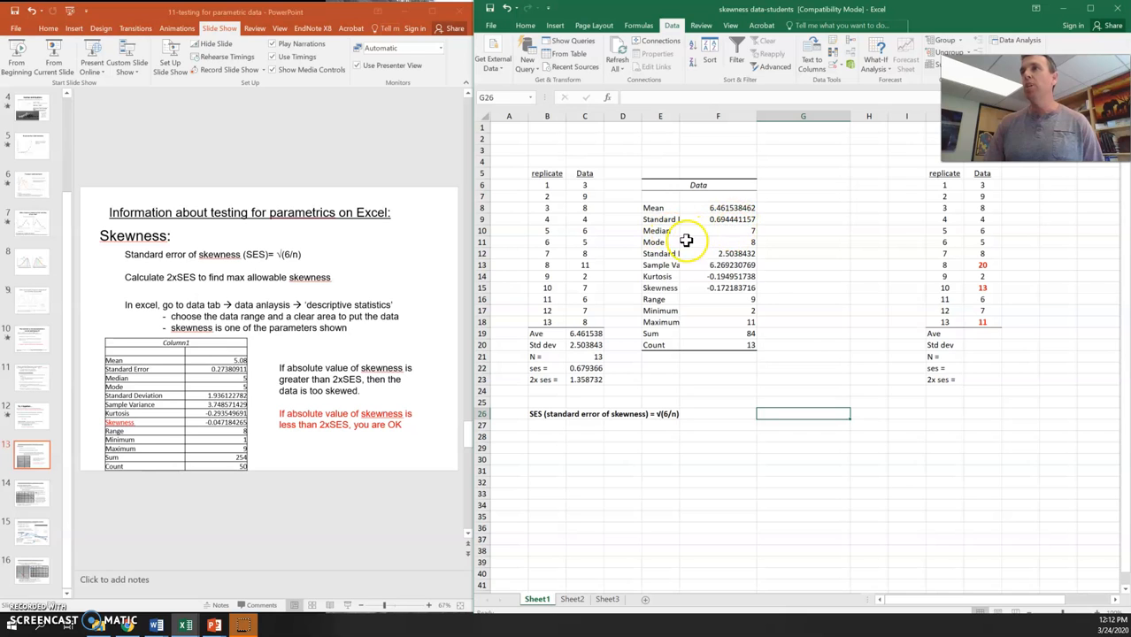
Check the skewness in the statistics table and enter "skewness is OK 0.172 < 1.358" in E23.
left_click_drag(657, 243, 737, 240)
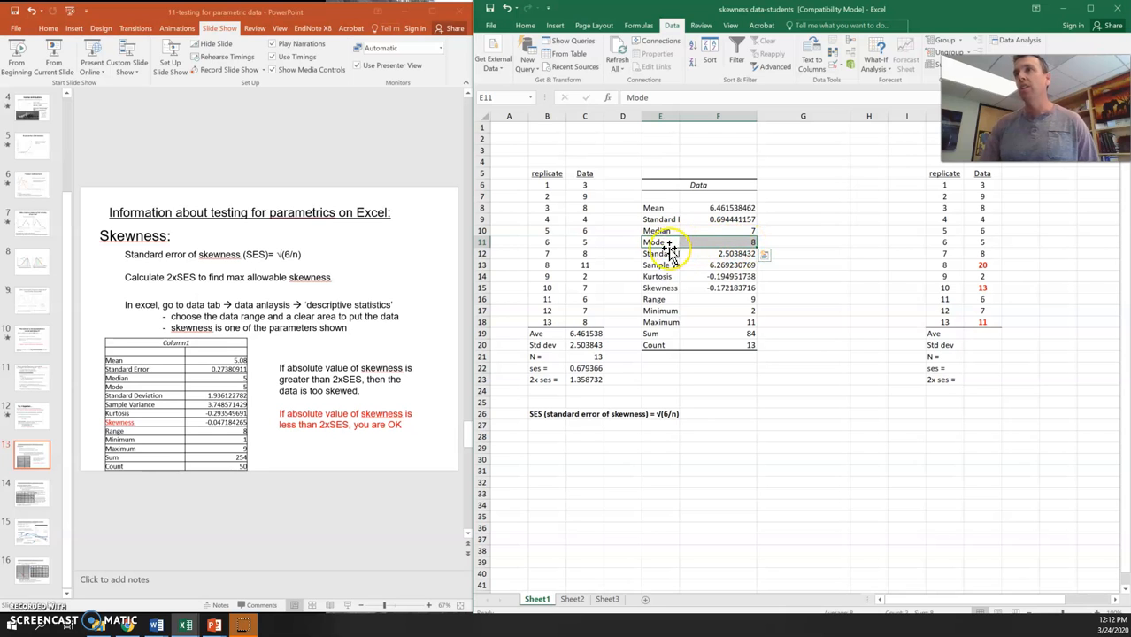
left_click(707, 383)
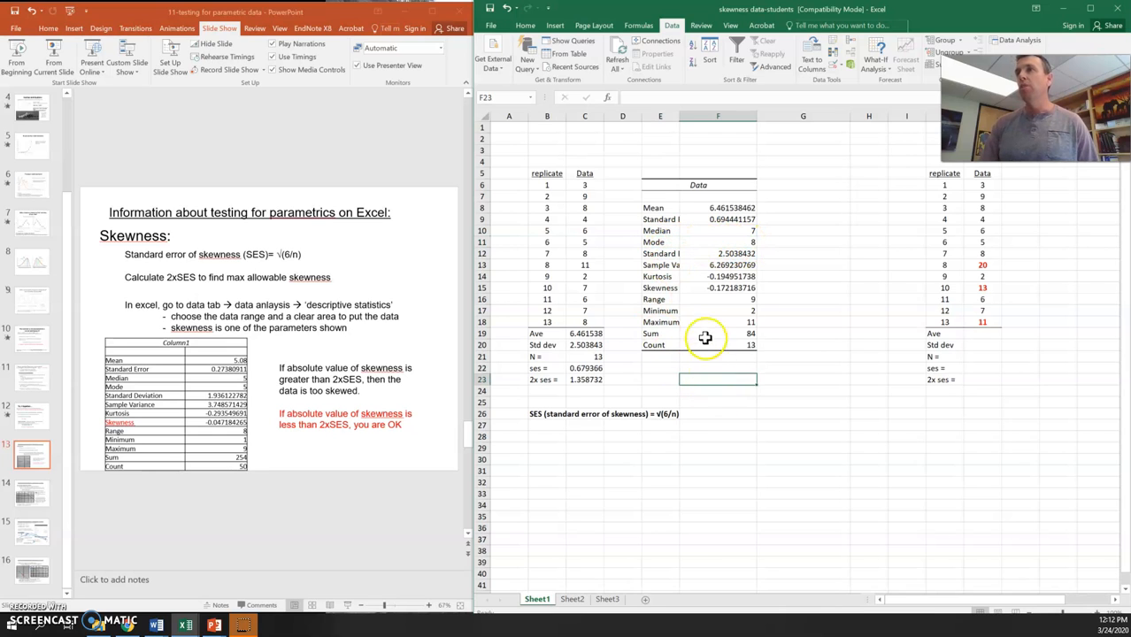
left_click(712, 289)
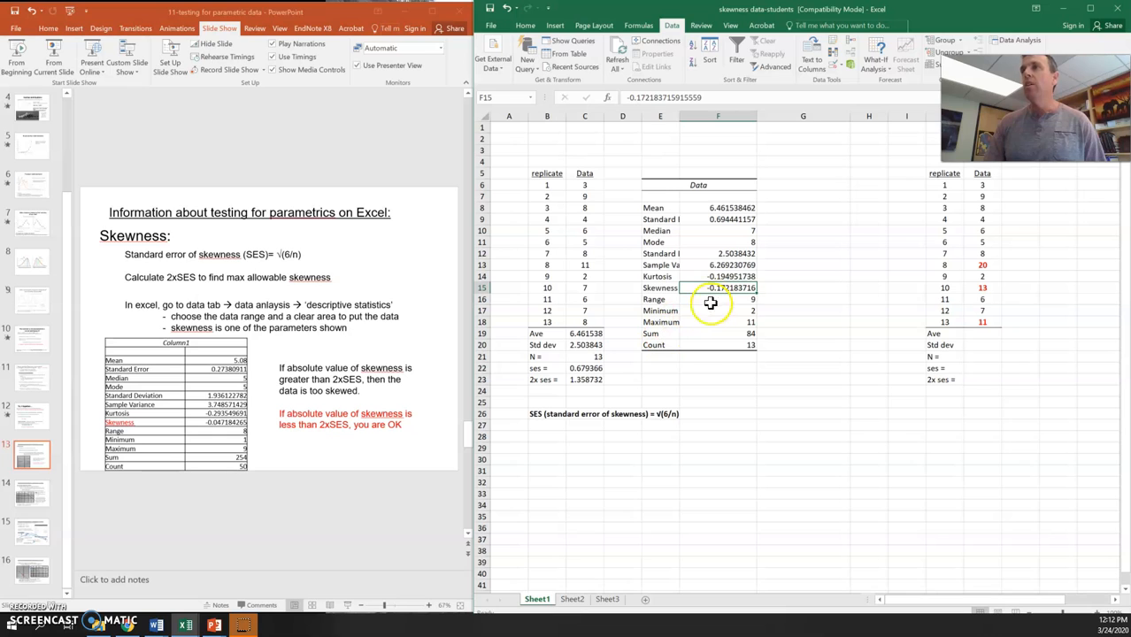
left_click(669, 377)
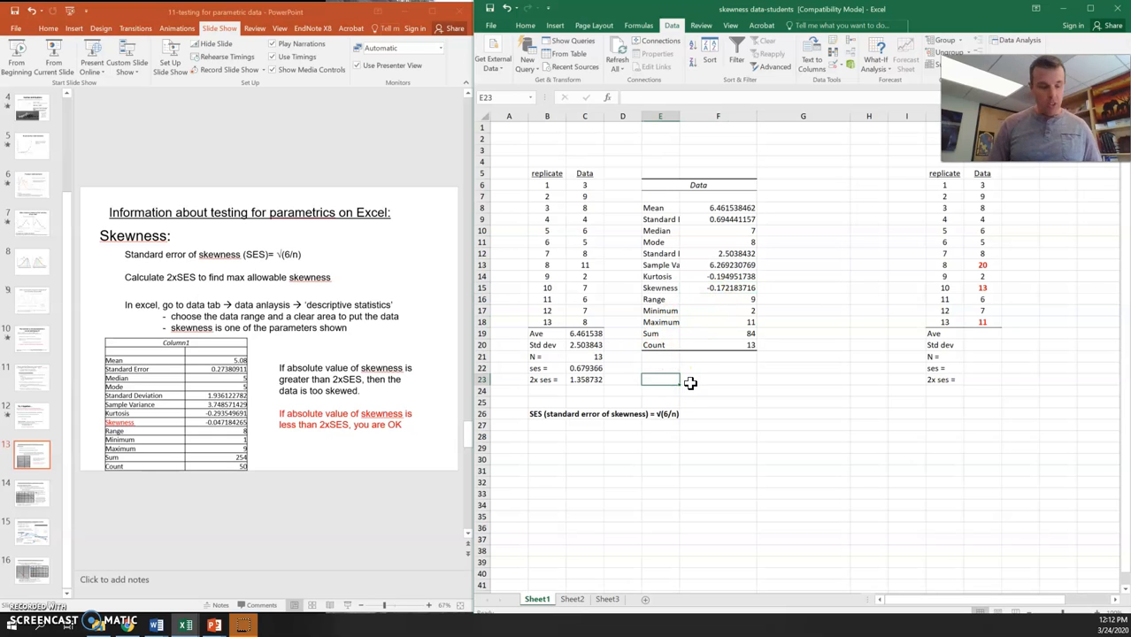
type("skewness is OK  0.172 < 1.358")
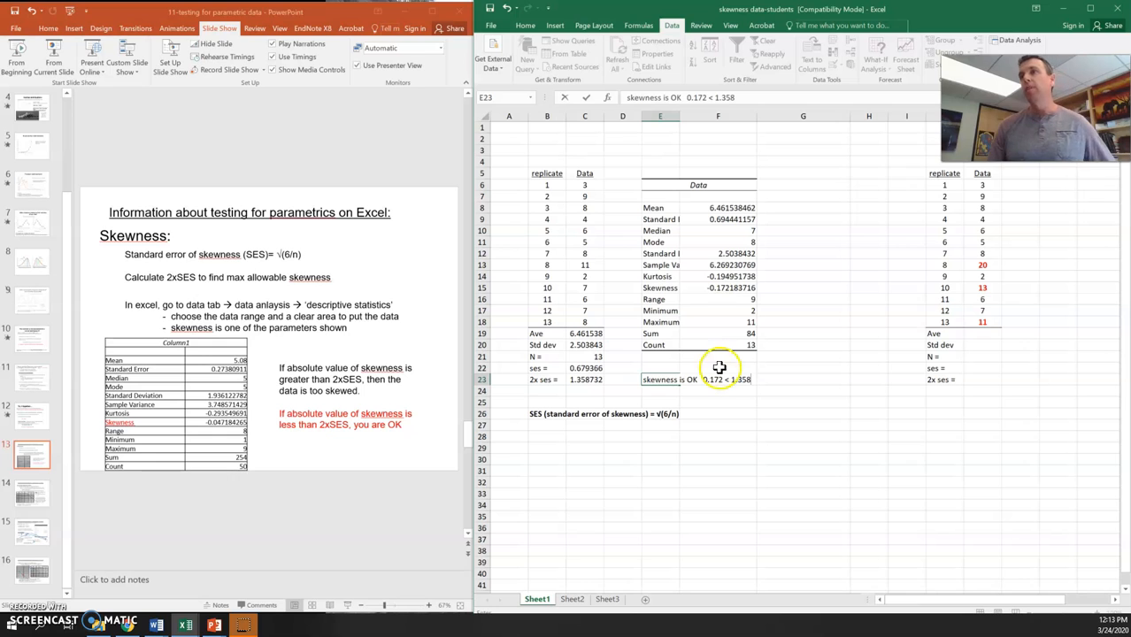
left_click(708, 395)
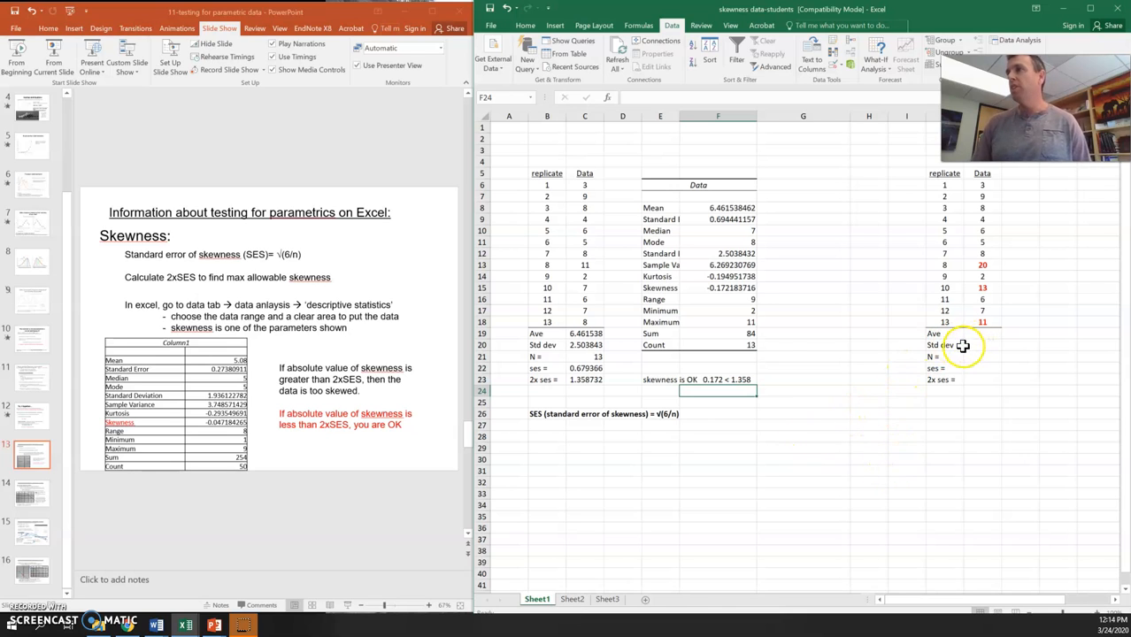
Copy the average formula from C19 to K19 for the second data set.
left_click(589, 333)
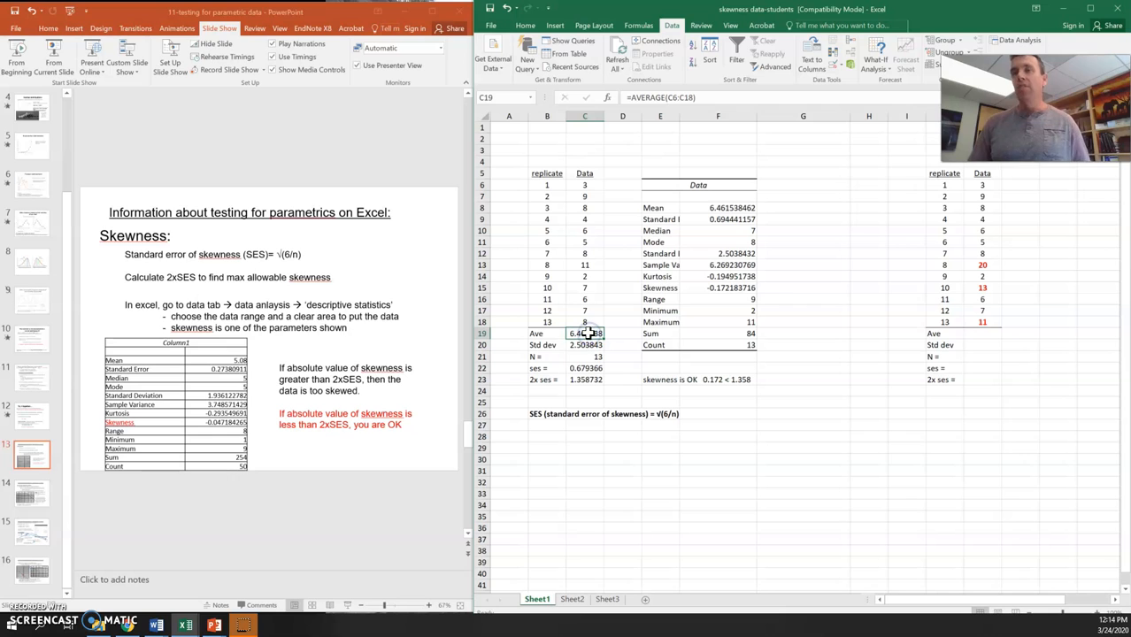
key("ctrl+c")
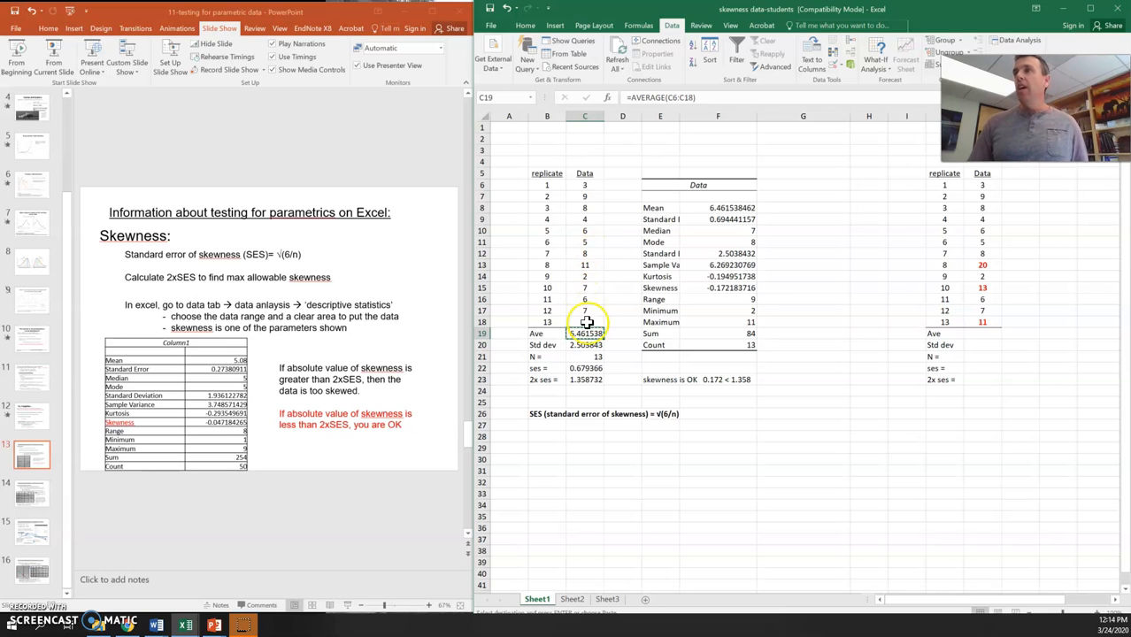
left_click(980, 333)
key("ctrl+v")
left_click(983, 334)
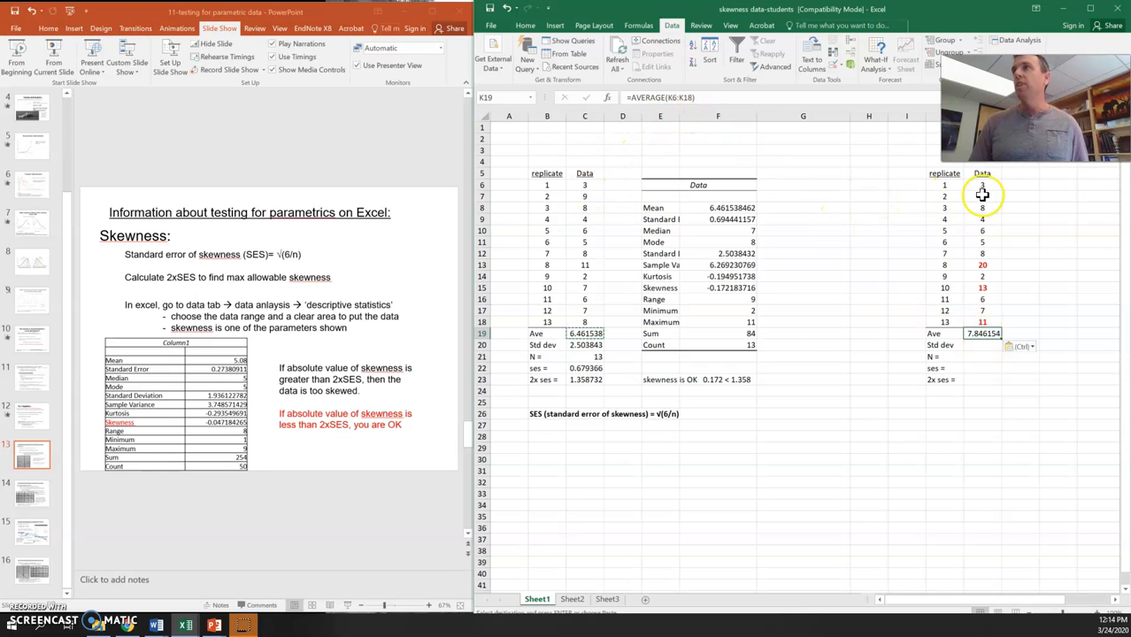
Copy the standard deviation formula from C20 to K20 for the second data set.
left_click(981, 345)
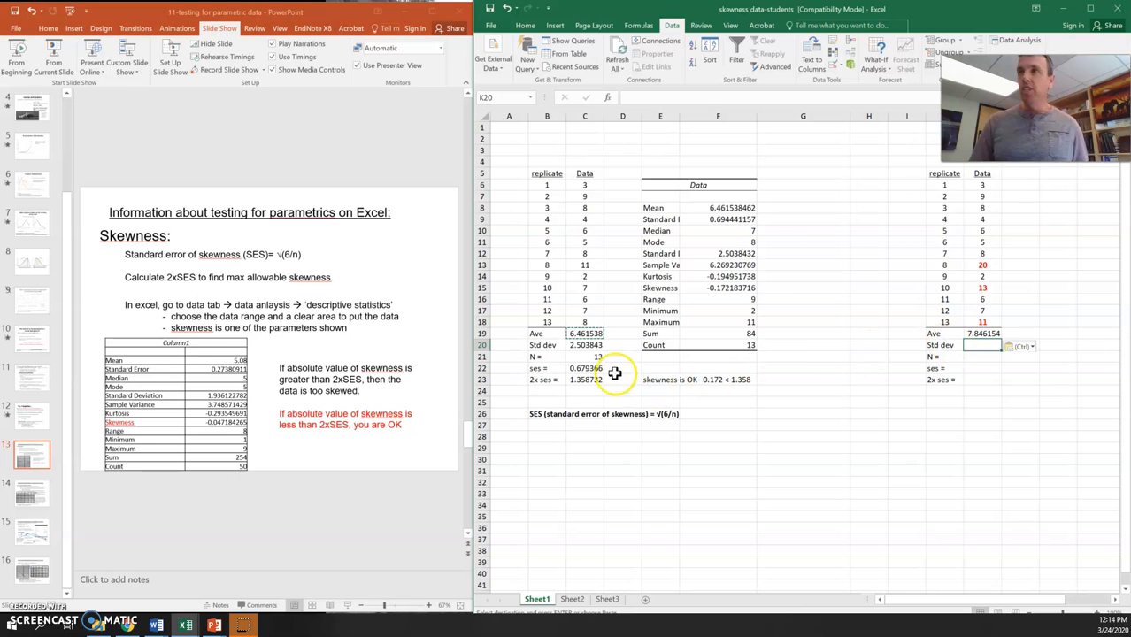
left_click(586, 345)
left_click(979, 345)
key("ctrl+v")
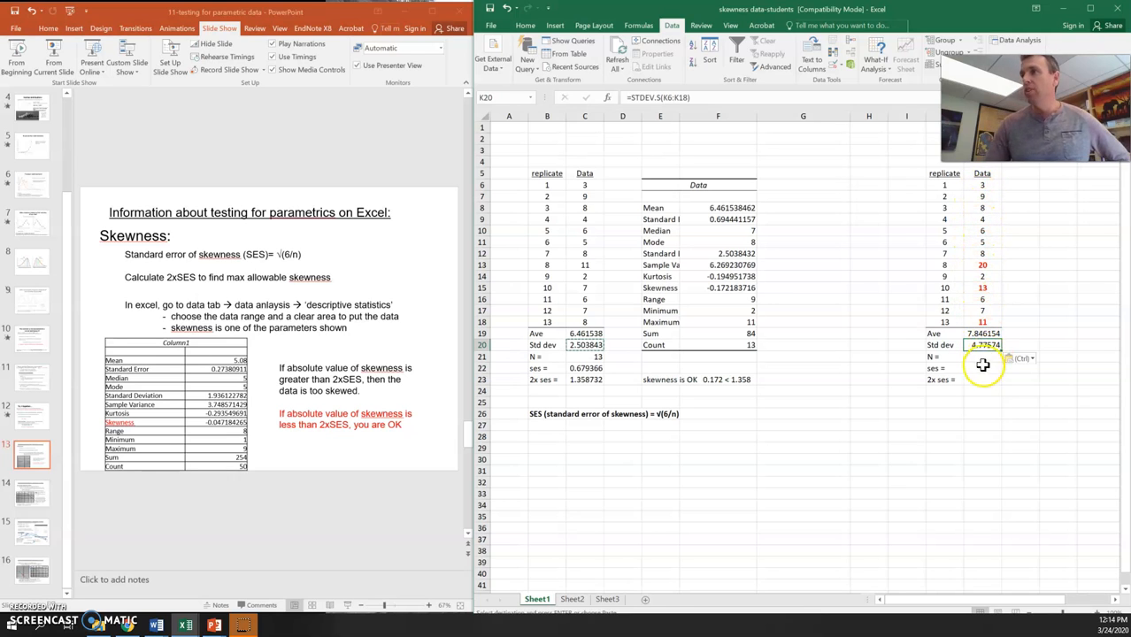
Copy the N count formula from C21 to K21 for the second data set.
left_click(593, 358)
left_click(984, 357)
key("ctrl+v")
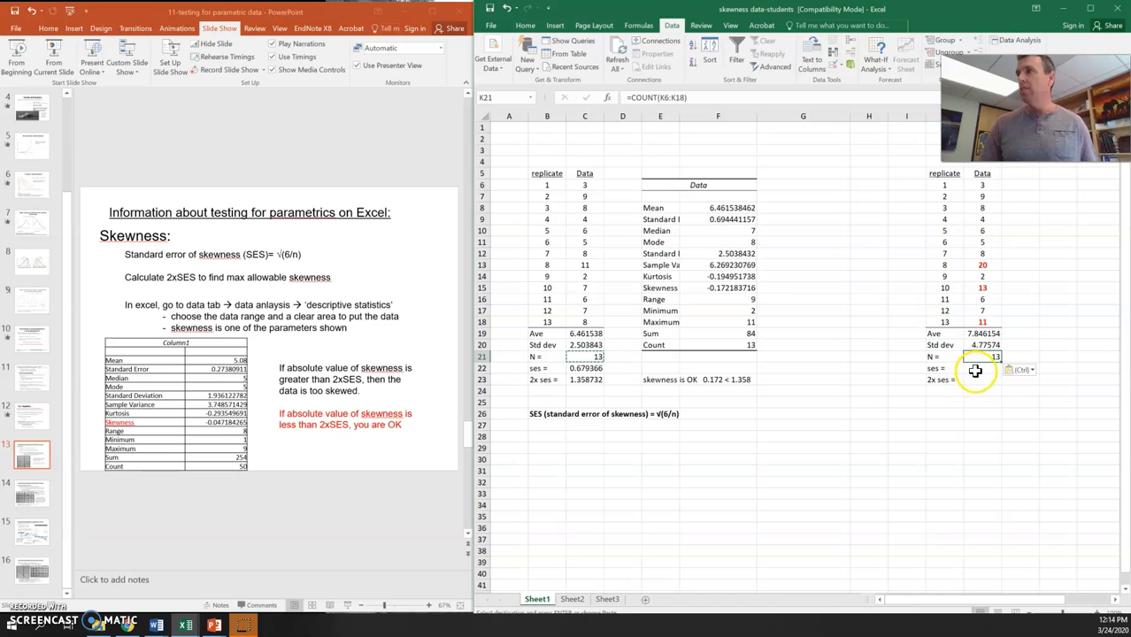
Rebuild the N formula in K21 as a COUNT of the second data set's values in K6:K18.
left_click(977, 357)
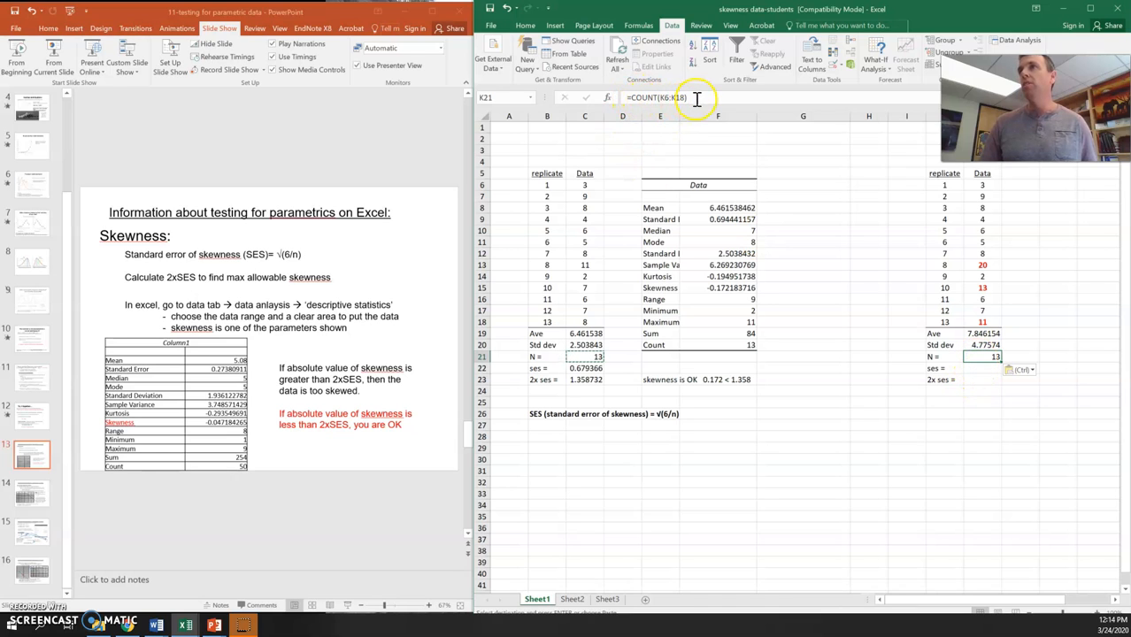
left_click_drag(697, 99, 619, 97)
type("=")
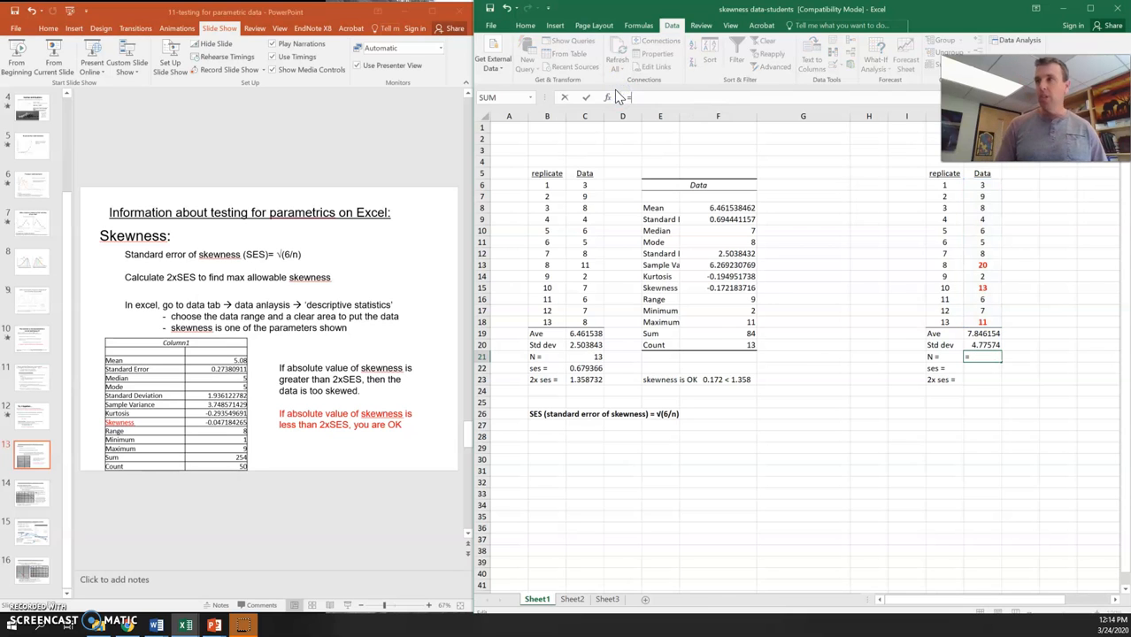
type("count")
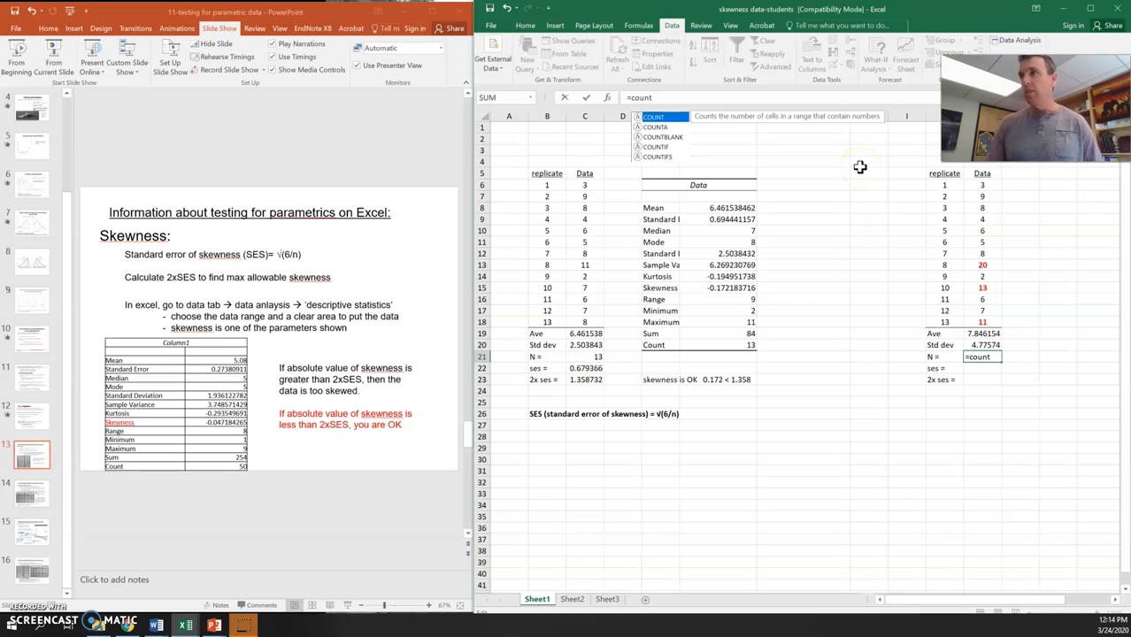
key("Return")
left_click(978, 357)
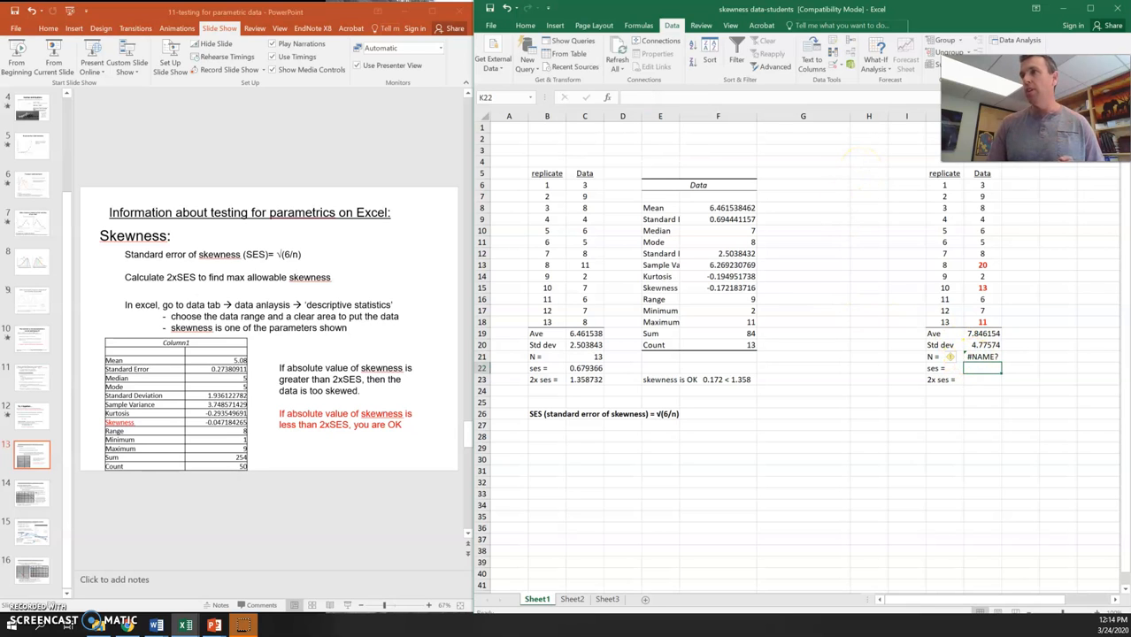
left_click(667, 101)
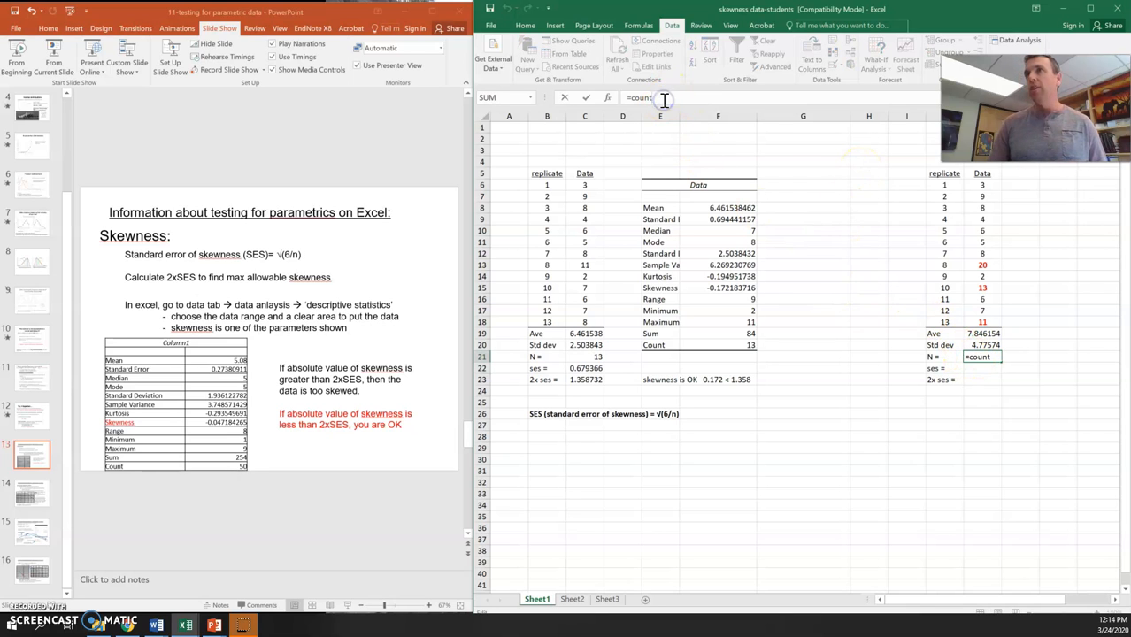
key("BackSpace")
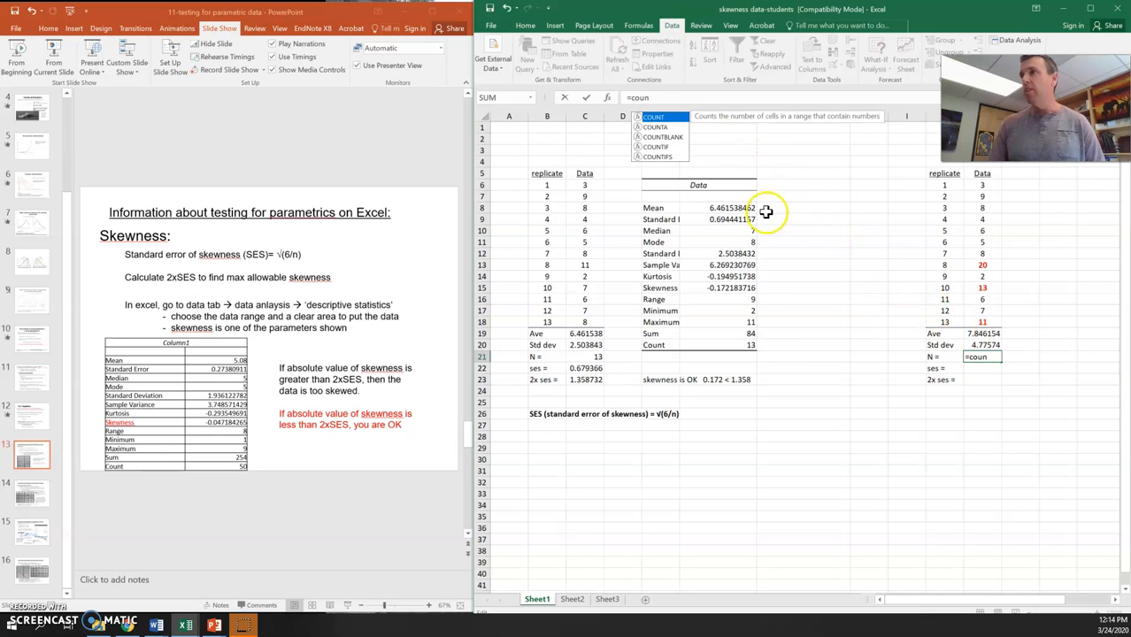
double_click(653, 117)
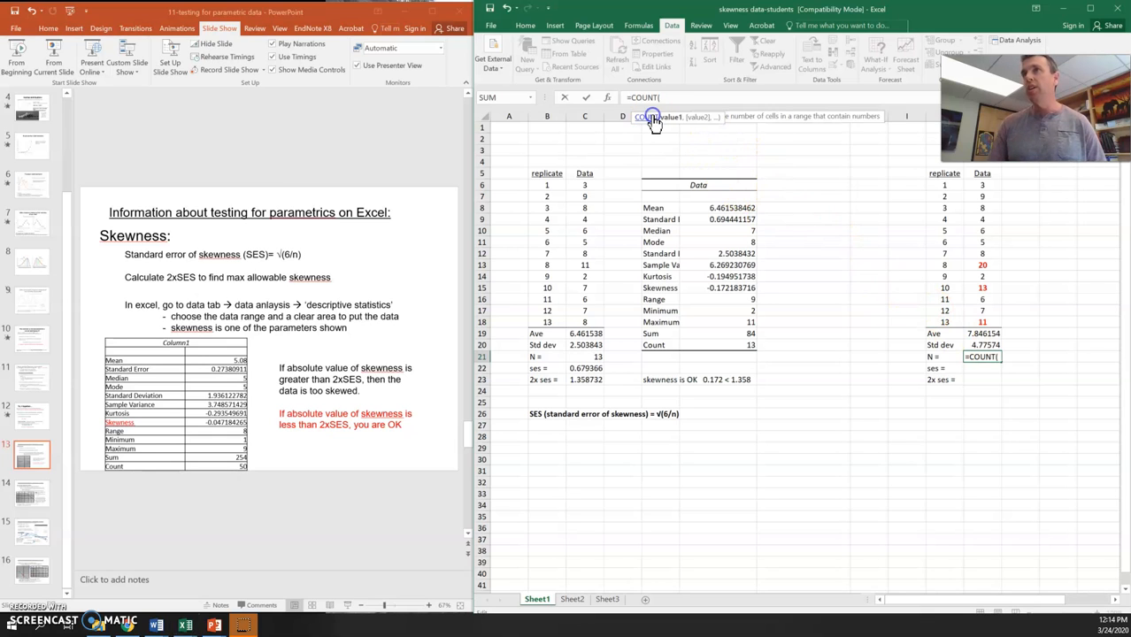
left_click_drag(981, 185, 986, 312)
key("Return")
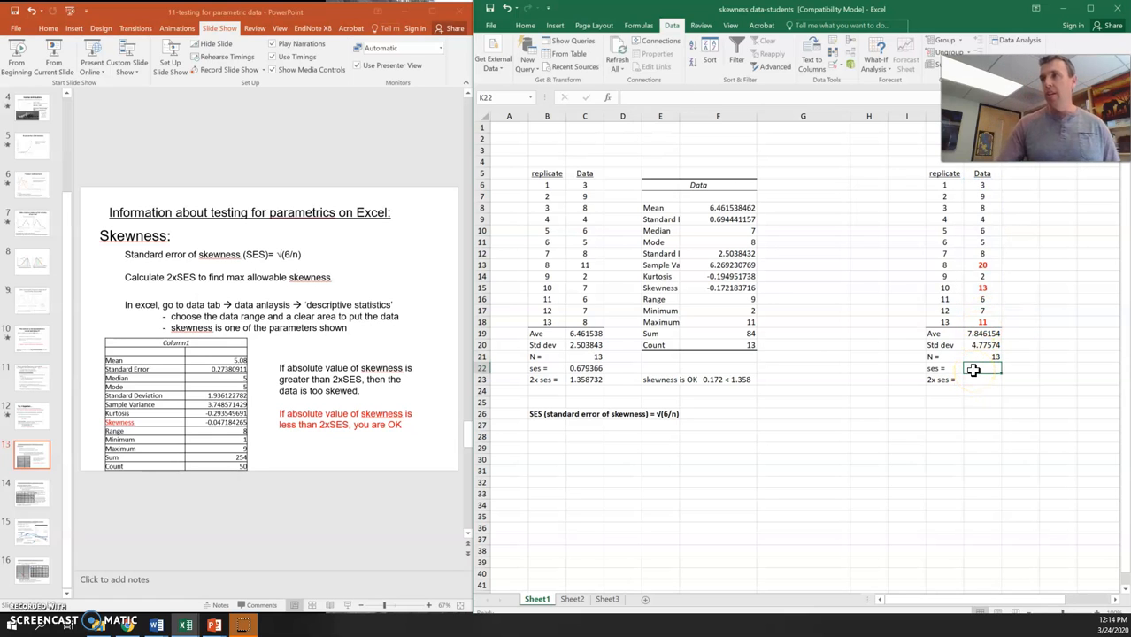
Calculate the second data set's standard error of skewness in K22 with =SQRT(6/K21).
type("=")
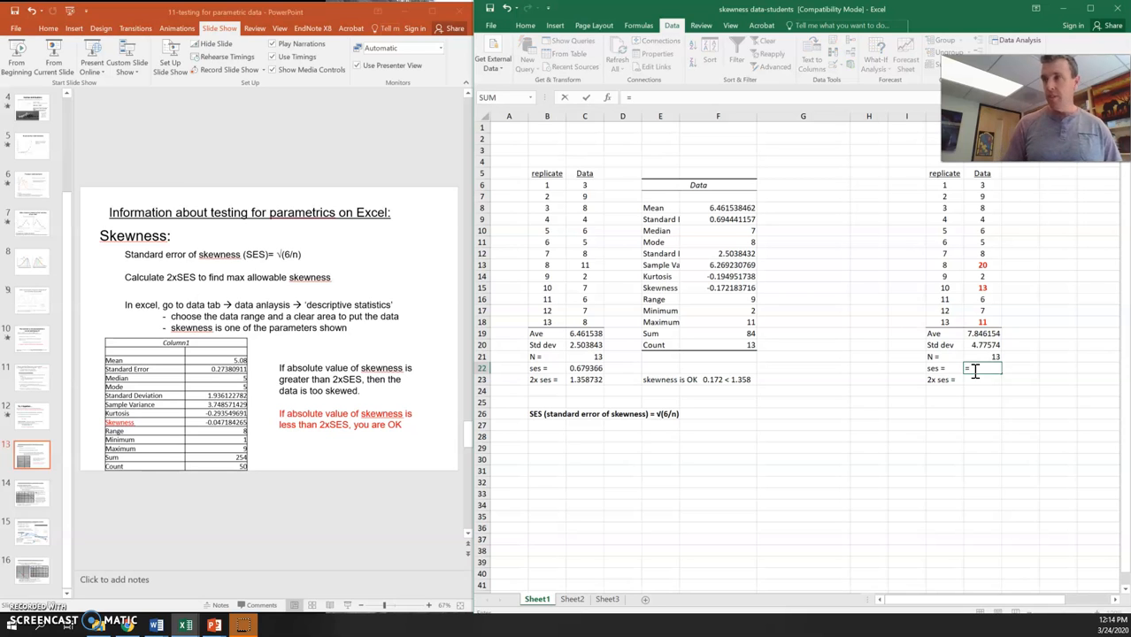
type("sqr")
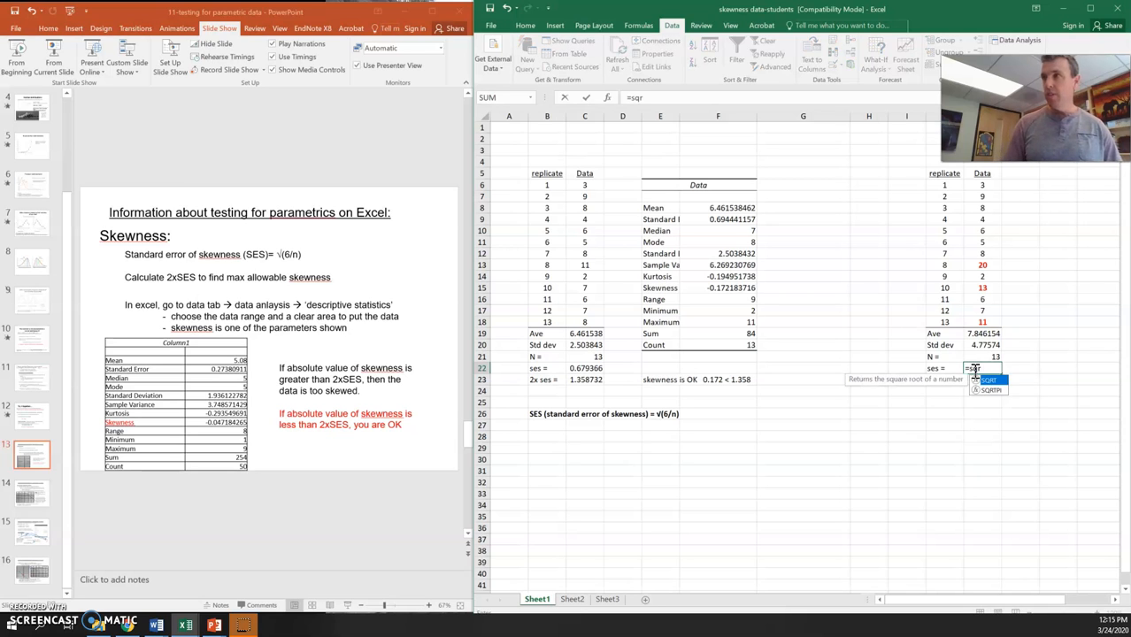
double_click(991, 380)
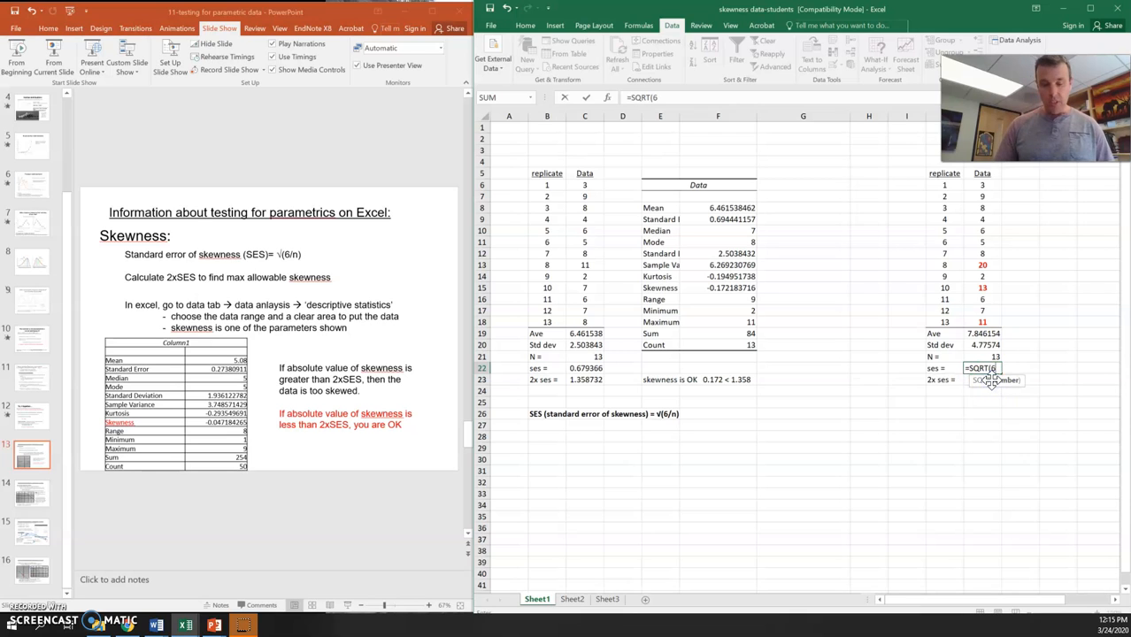
type("6/")
left_click(987, 357)
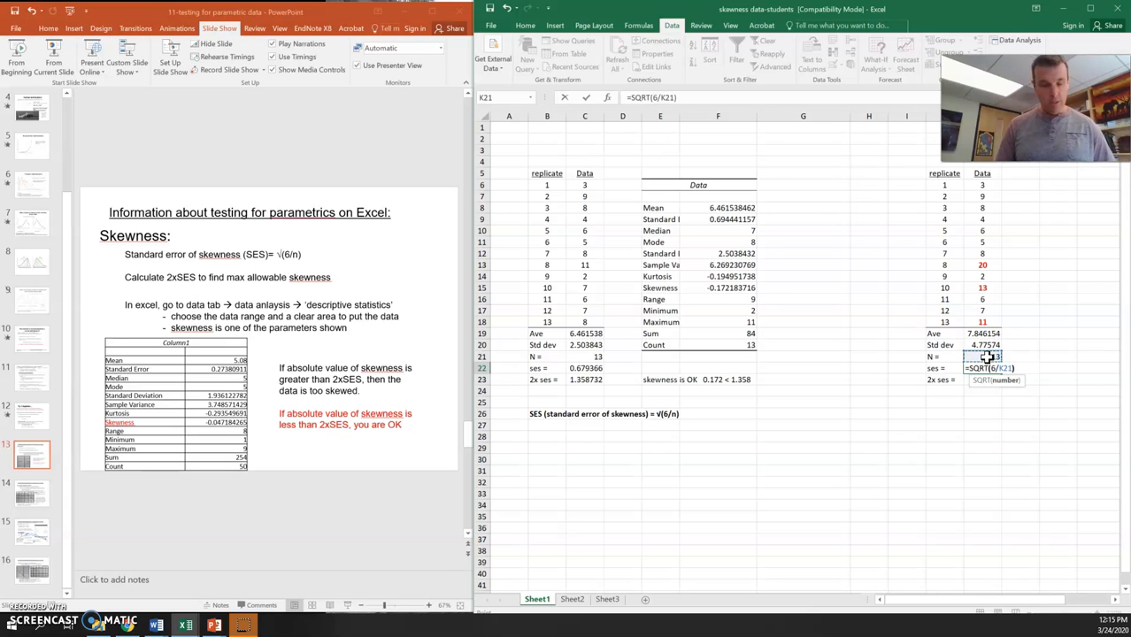
type(")")
key("Return")
Calculate the second data set's 2x ses value in K23 with =2*K22.
left_click(973, 379)
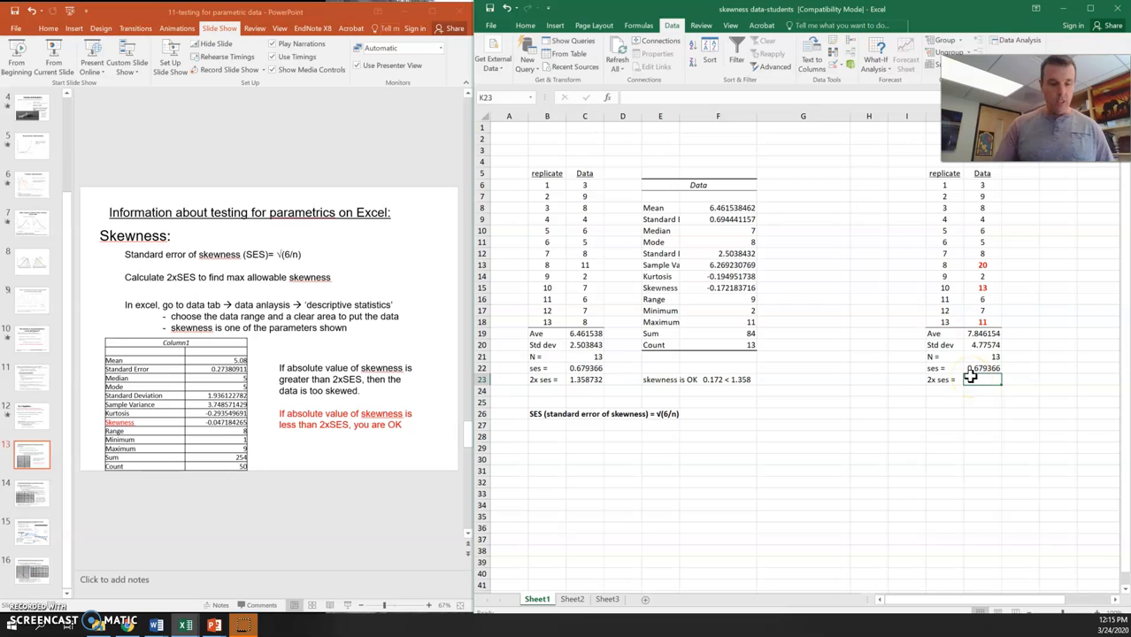
type("=2")
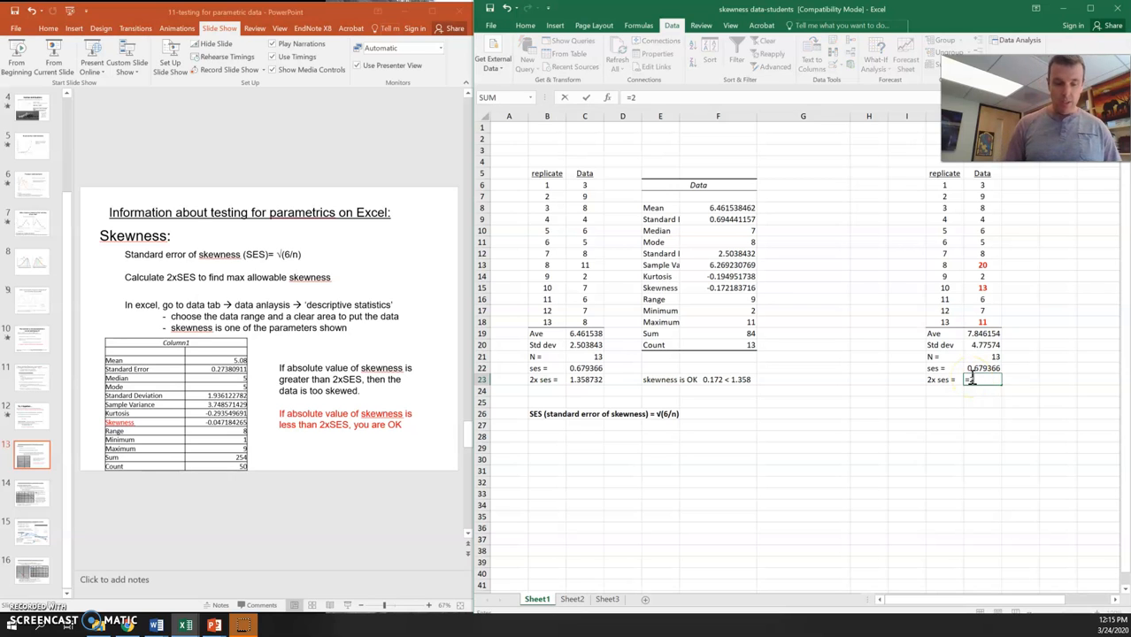
type("*")
left_click(981, 368)
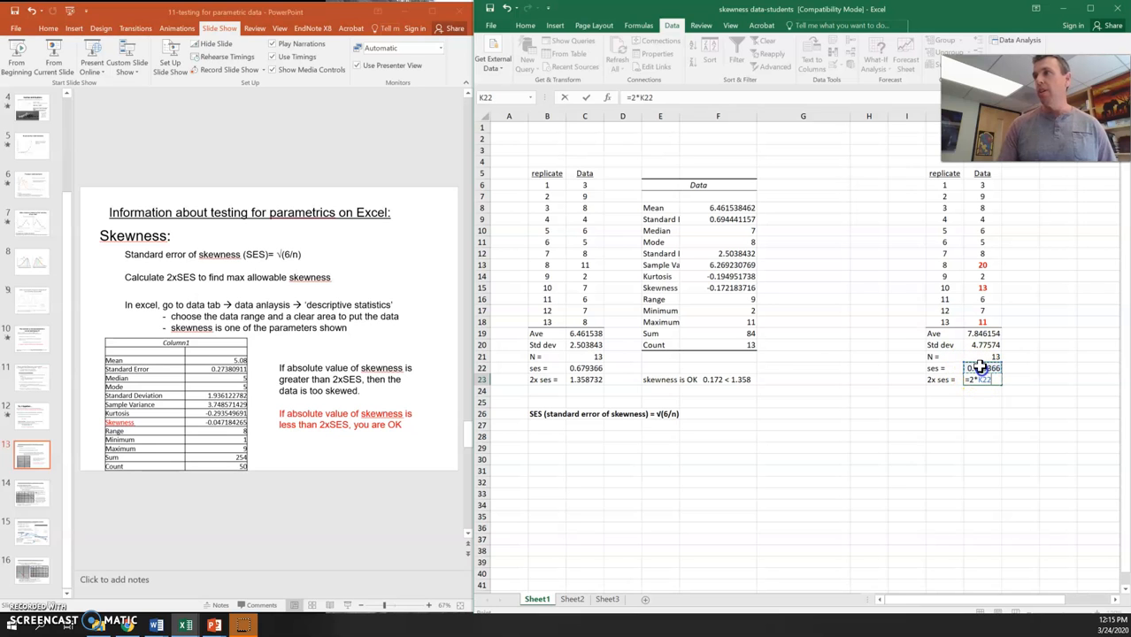
key("Return")
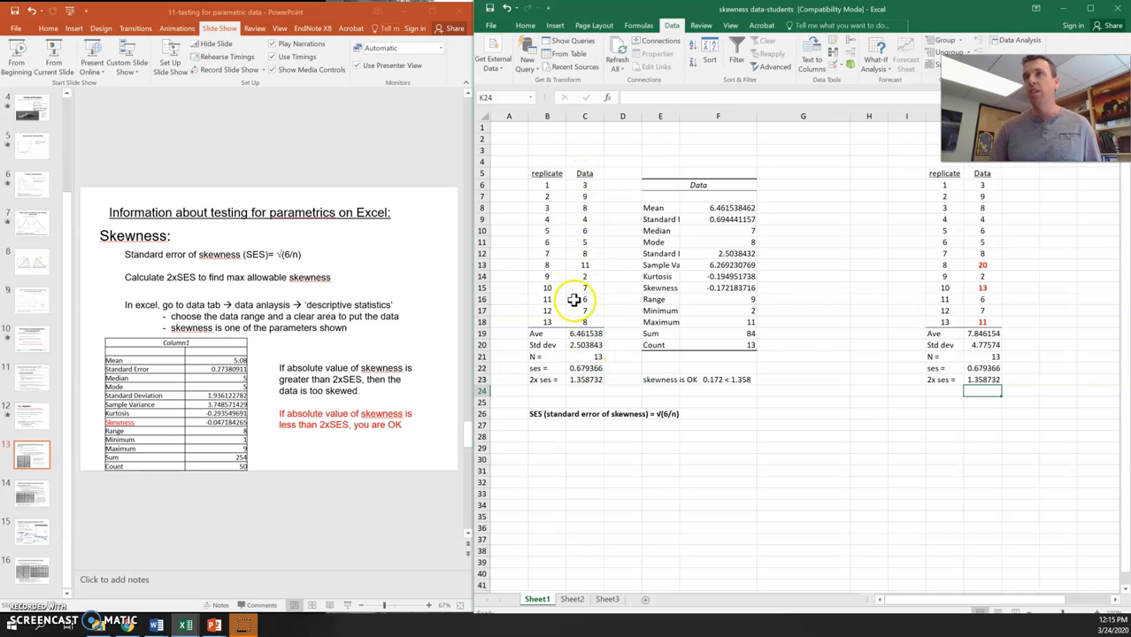
left_click(983, 380)
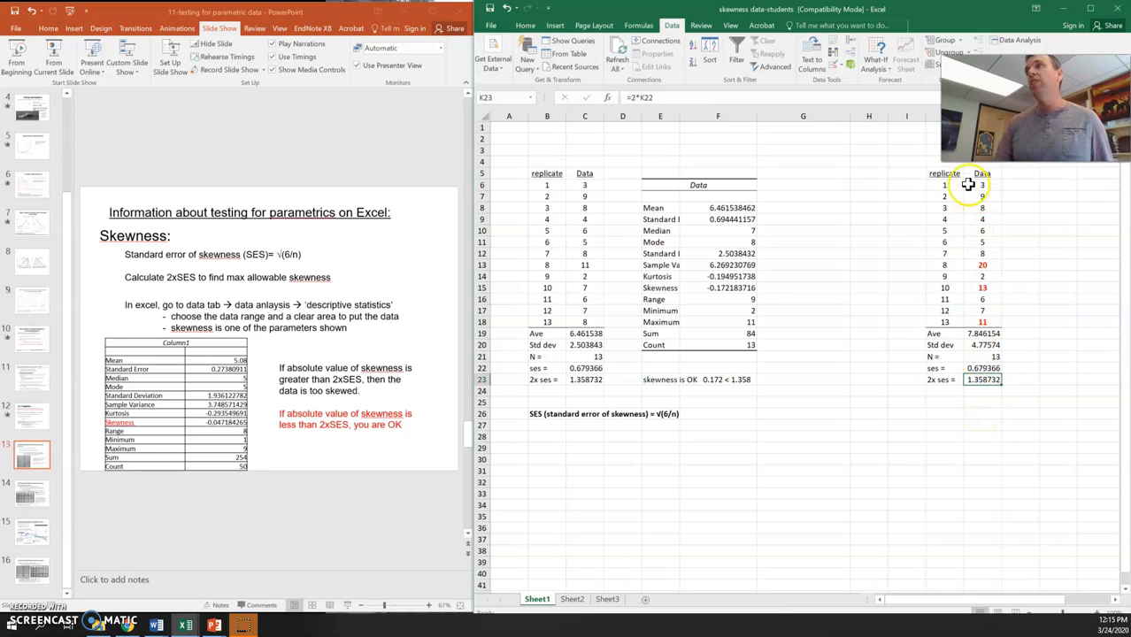
Set up a Descriptive Statistics analysis of the second data set with input range K5:K18, keeping the first row as labels.
left_click(1014, 45)
left_click(850, 314)
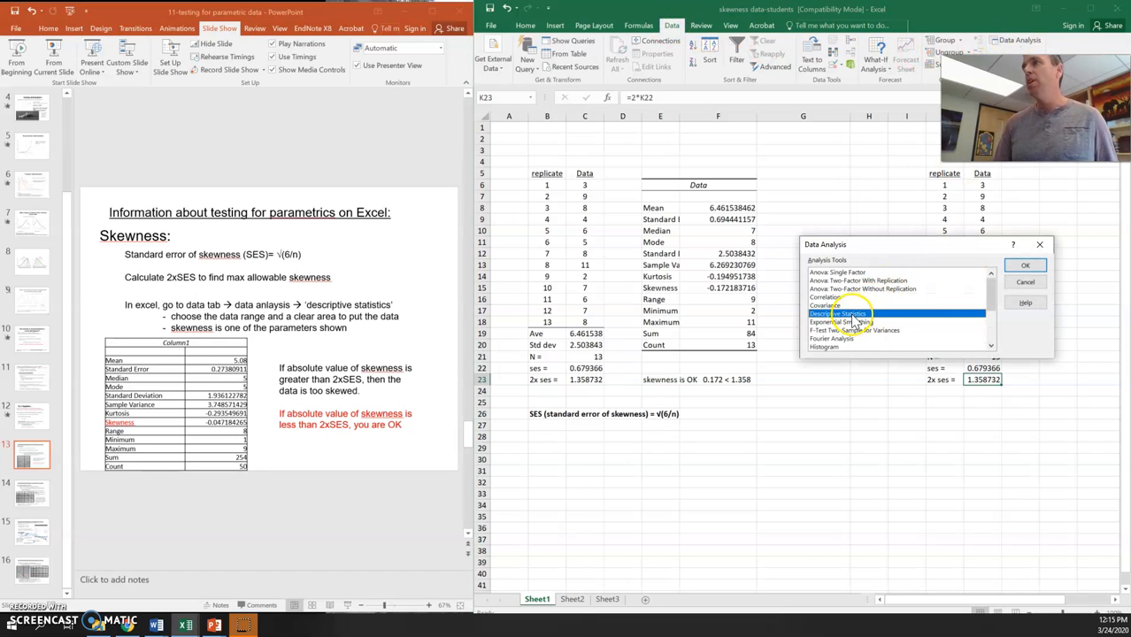
double_click(852, 316)
left_click_drag(914, 197, 741, 365)
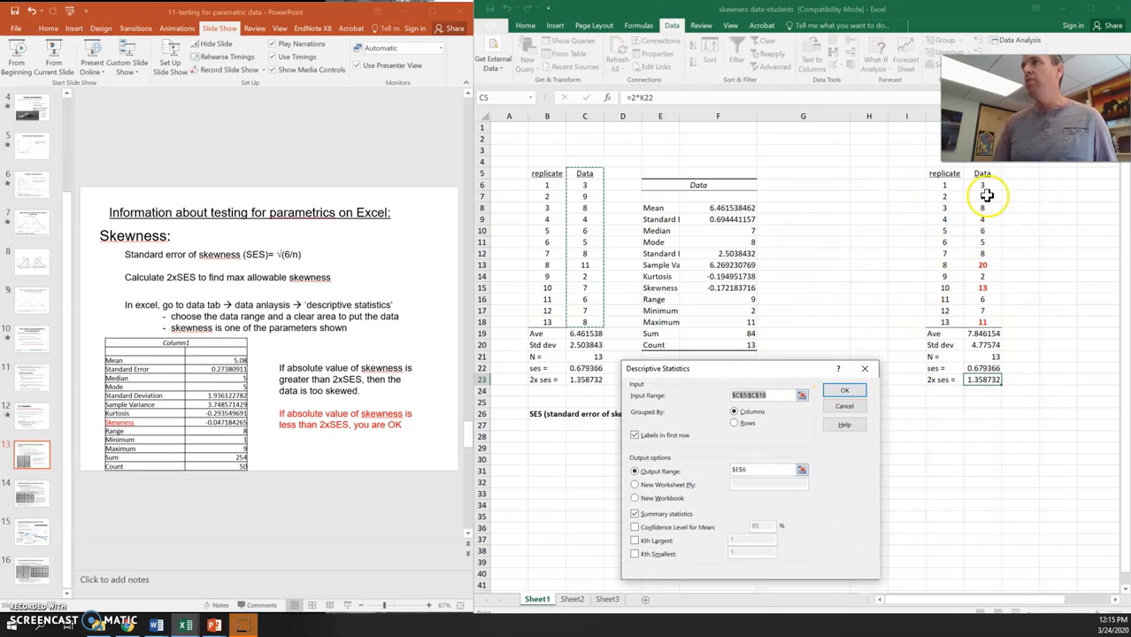
left_click_drag(983, 185, 975, 319)
left_click(671, 435)
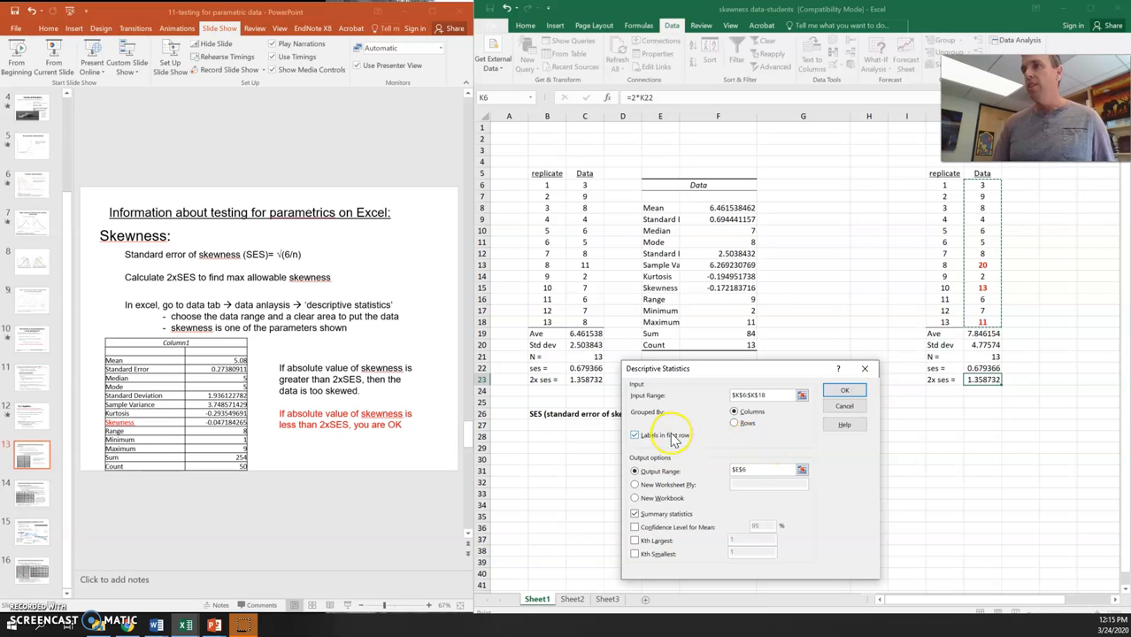
left_click_drag(986, 178, 977, 322)
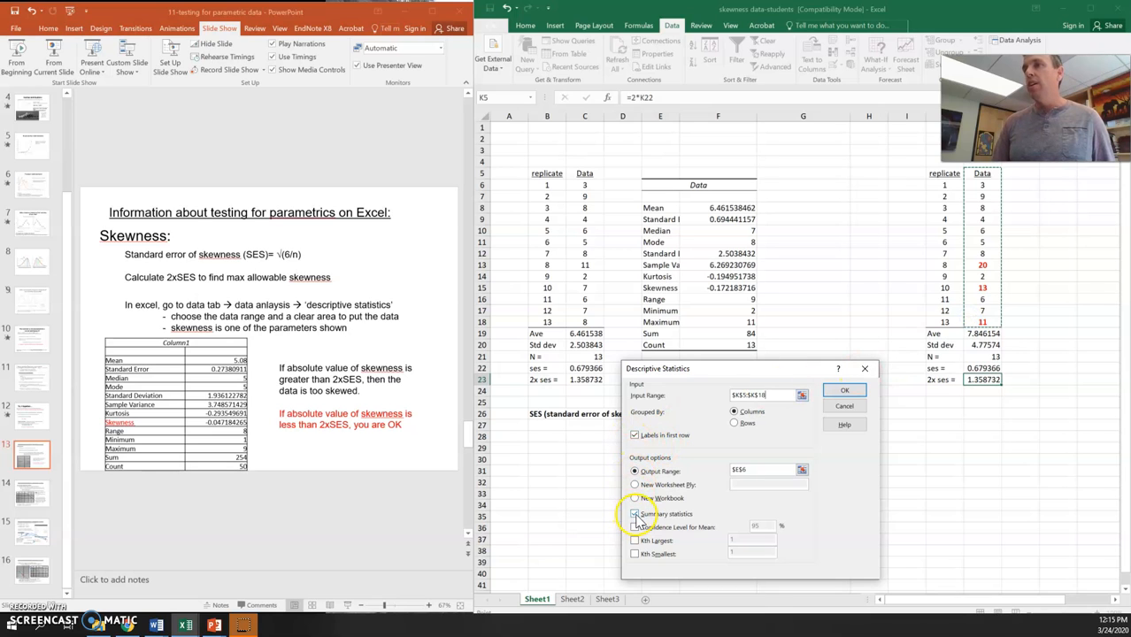
Set the output range to I27 and generate the summary statistics table.
left_click(737, 471)
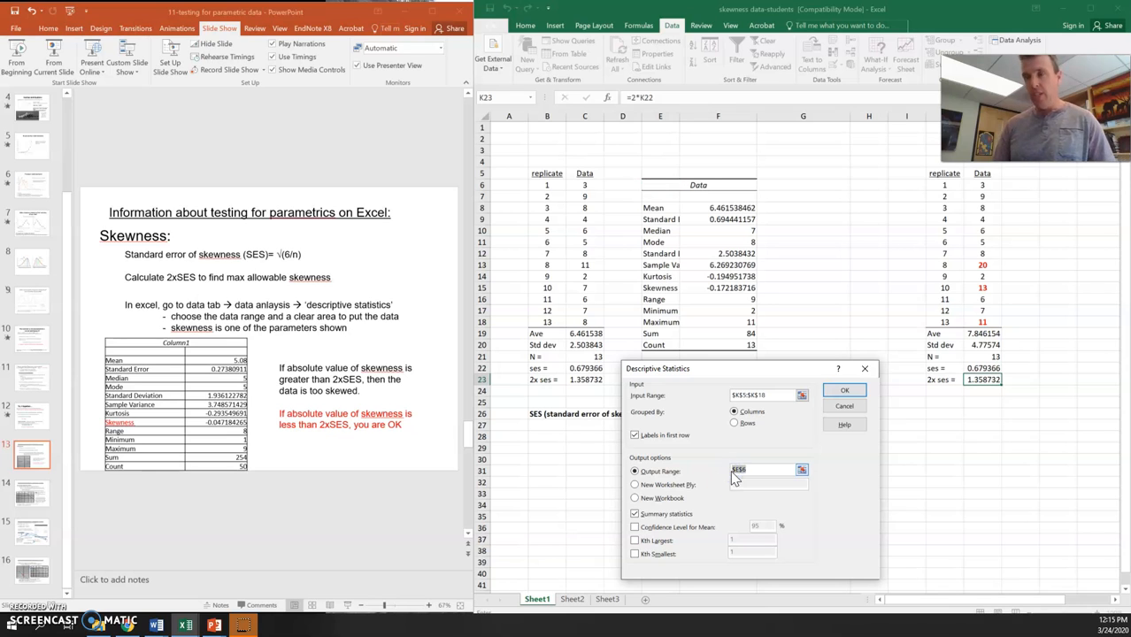
left_click(807, 183)
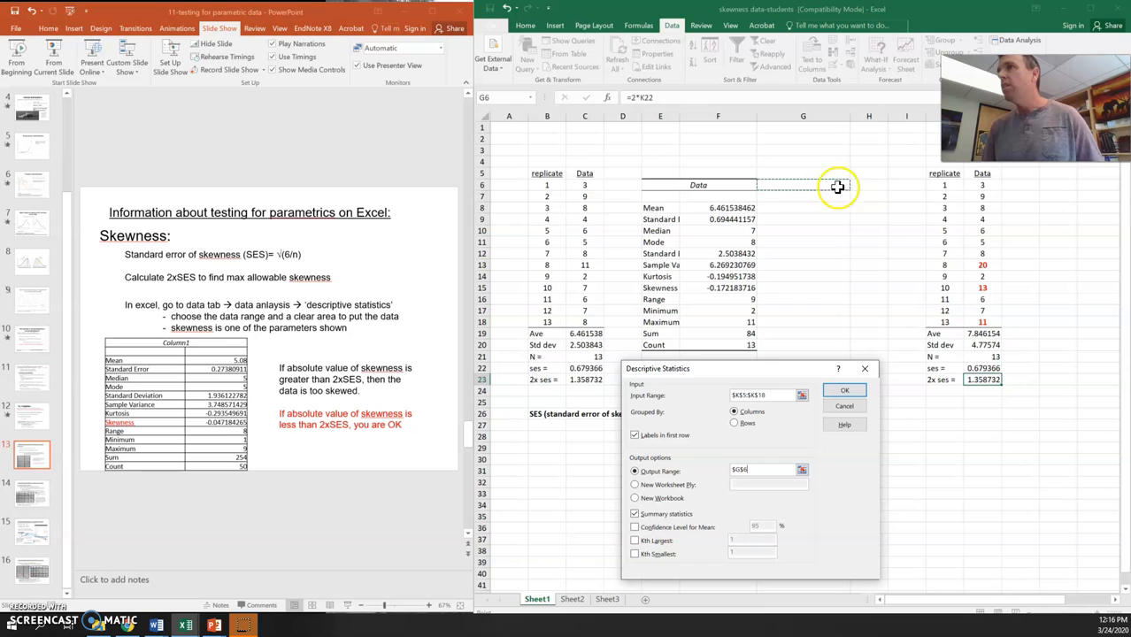
left_click(921, 427)
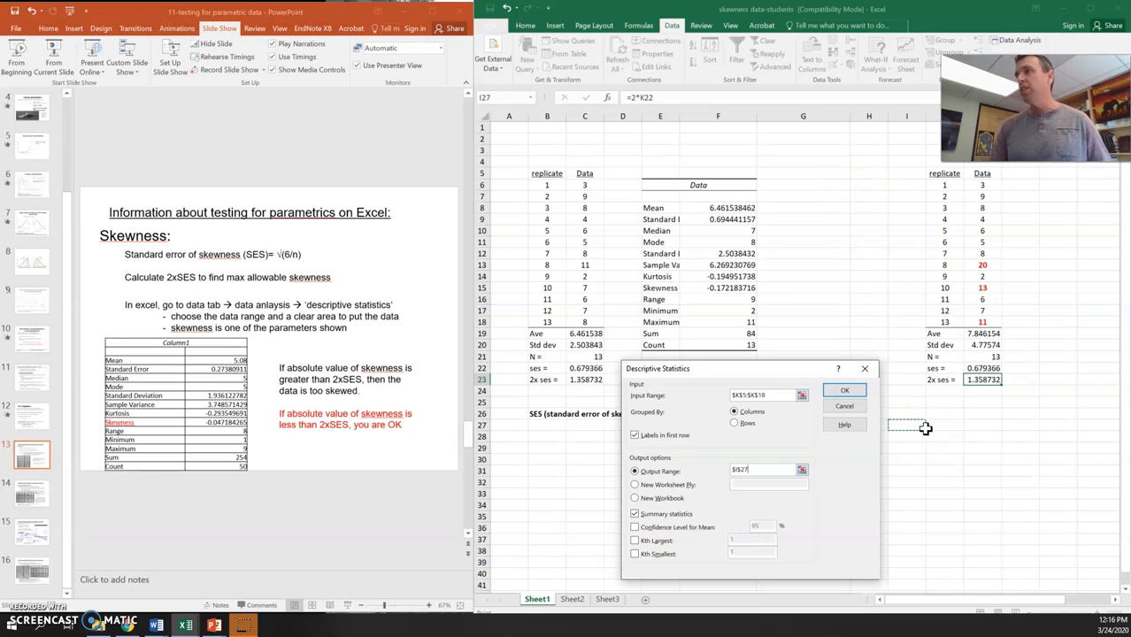
left_click(846, 395)
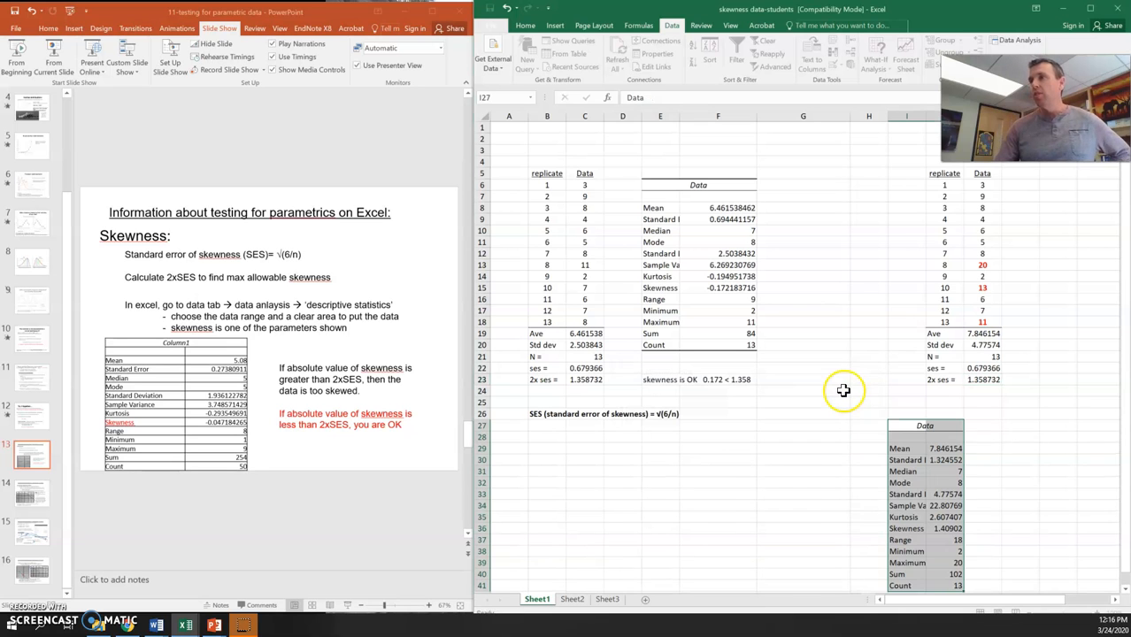
Check the new table's skewness, then enter "skewness is too much (not OK)" in J25 and "1.409 > 1.358" in K26.
scroll(982, 460, "down", 2)
scroll(995, 470, "up", 1)
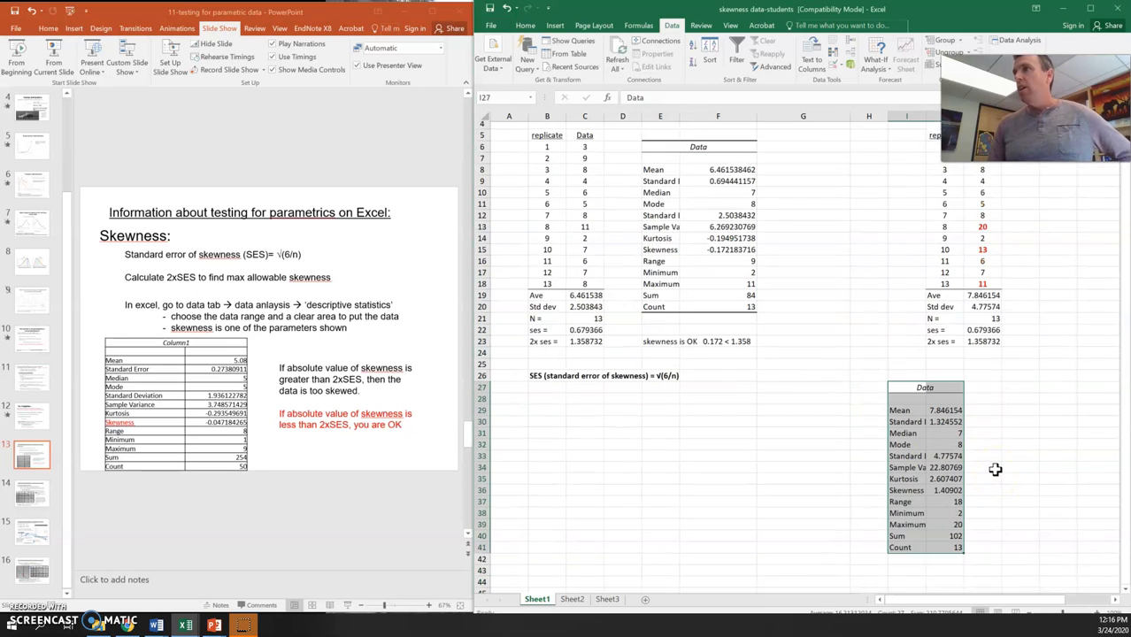
left_click(938, 494)
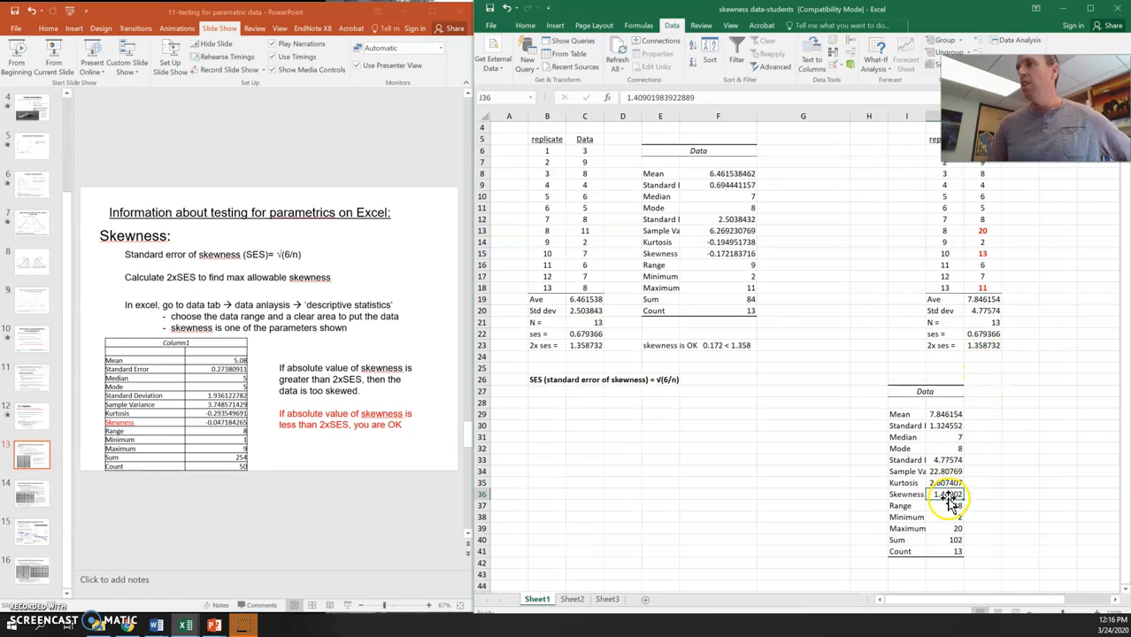
left_click(939, 369)
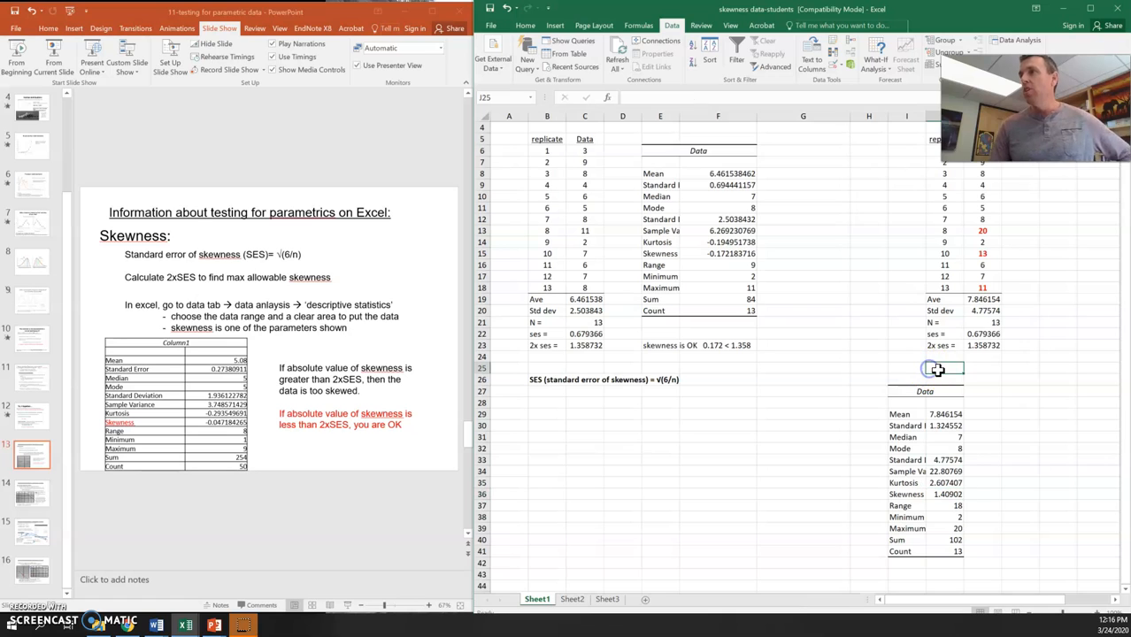
type("skewness is too much (not OK")
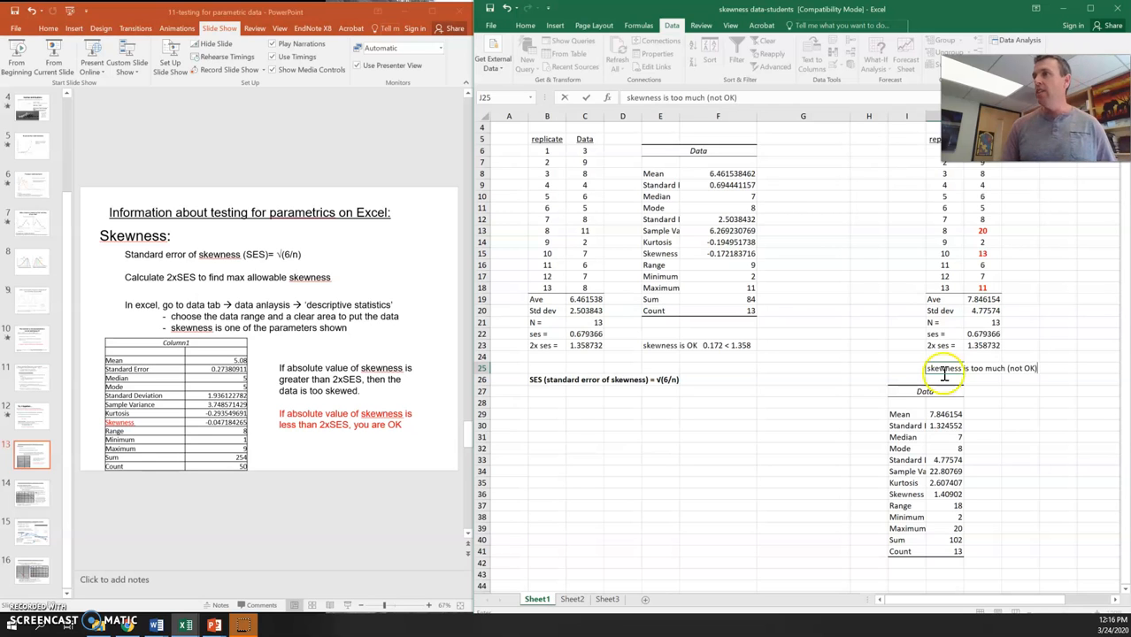
left_click(982, 381)
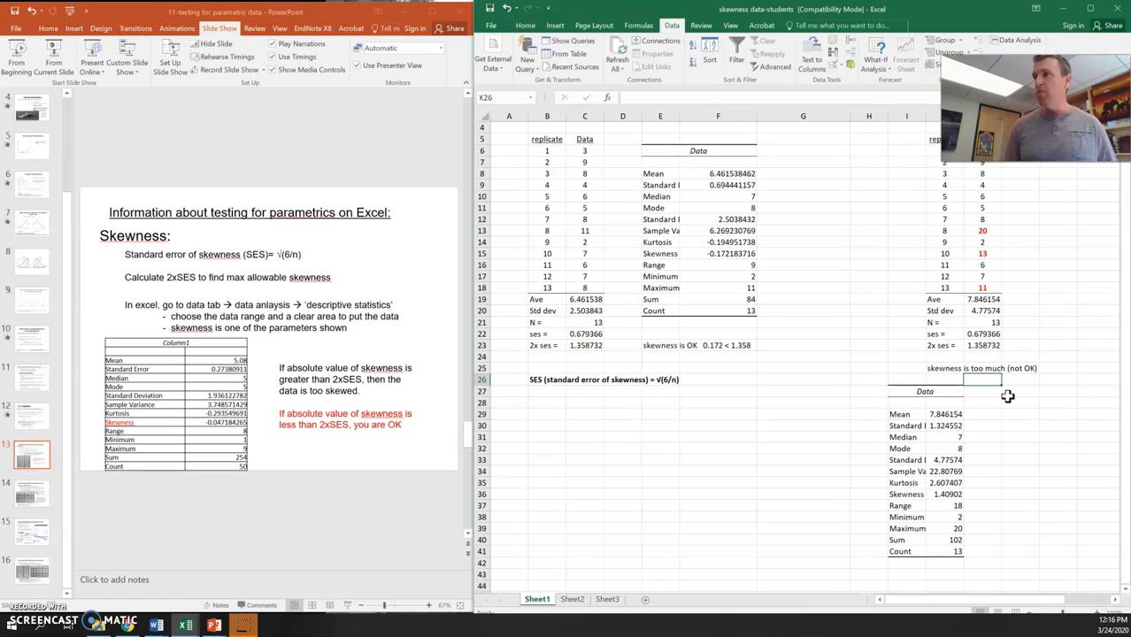
type("1.409 > 1.358")
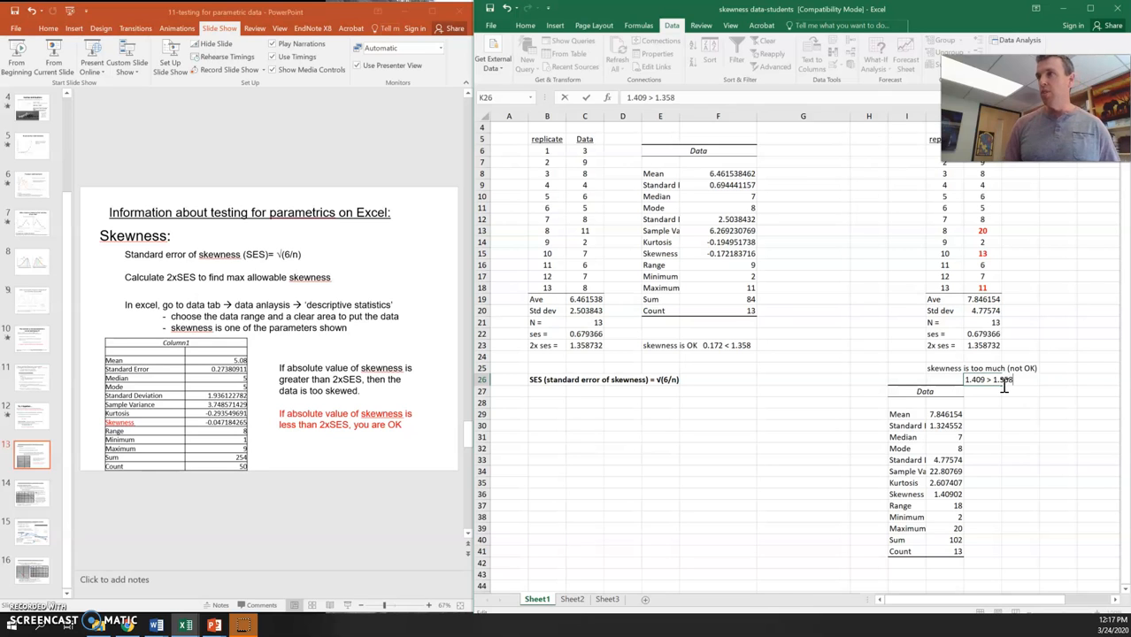
left_click(1010, 406)
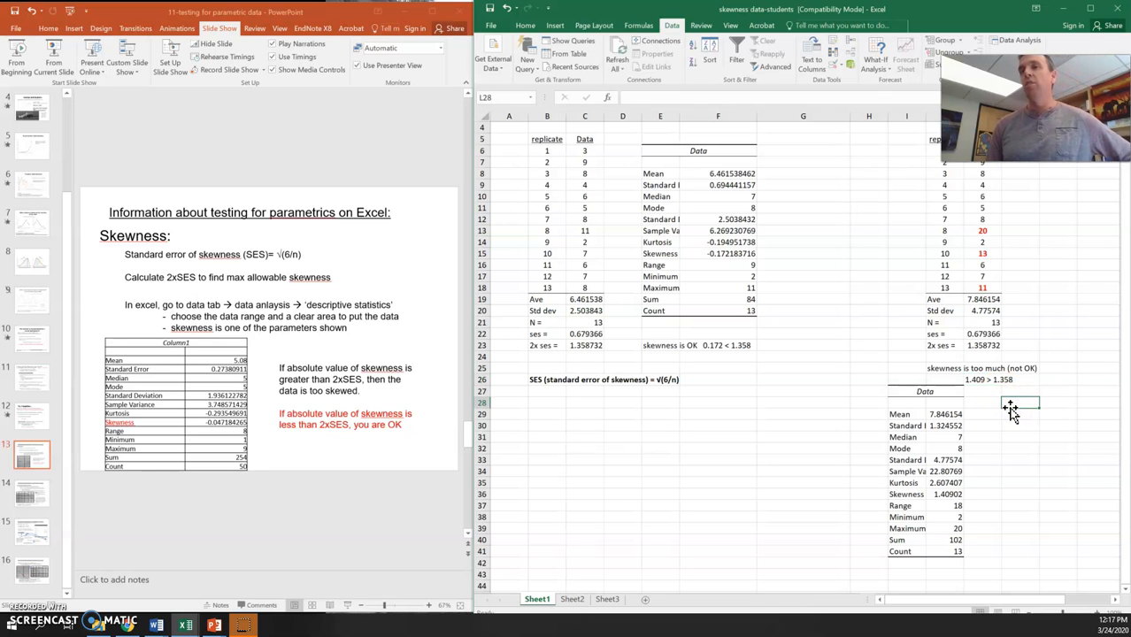